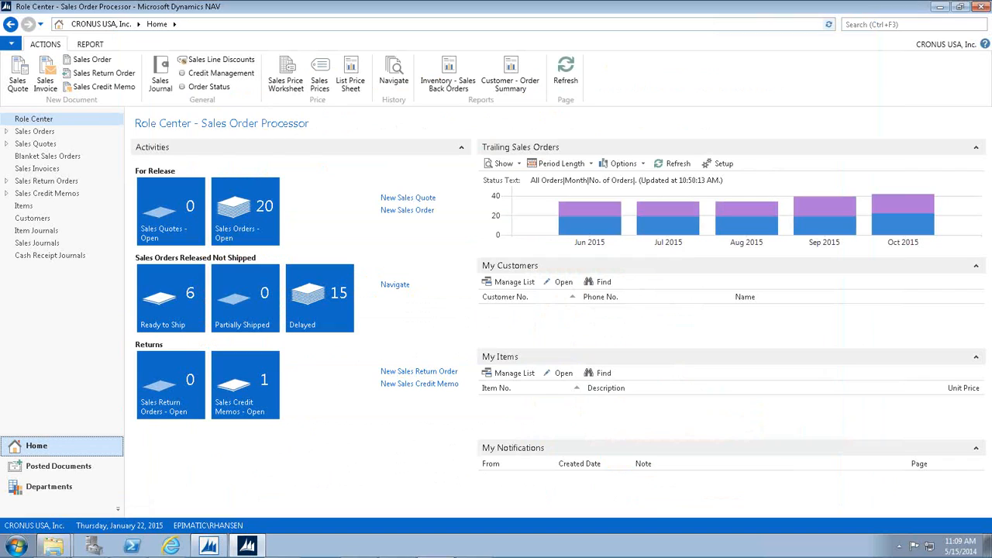
Open the DocumentPath Document Codes list and widen its Code, Valid for Customers and Valid for Vendors columns.
click(66, 494)
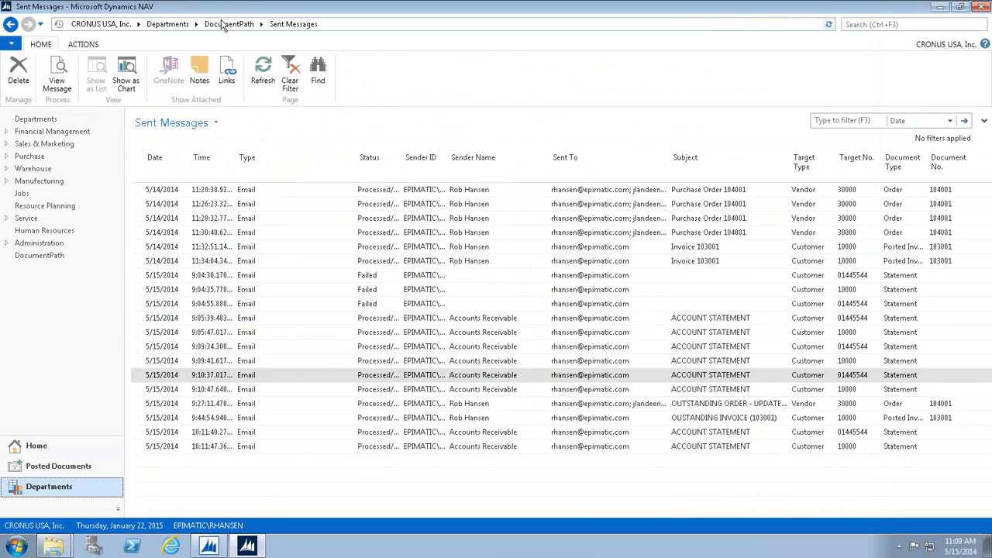
click(225, 24)
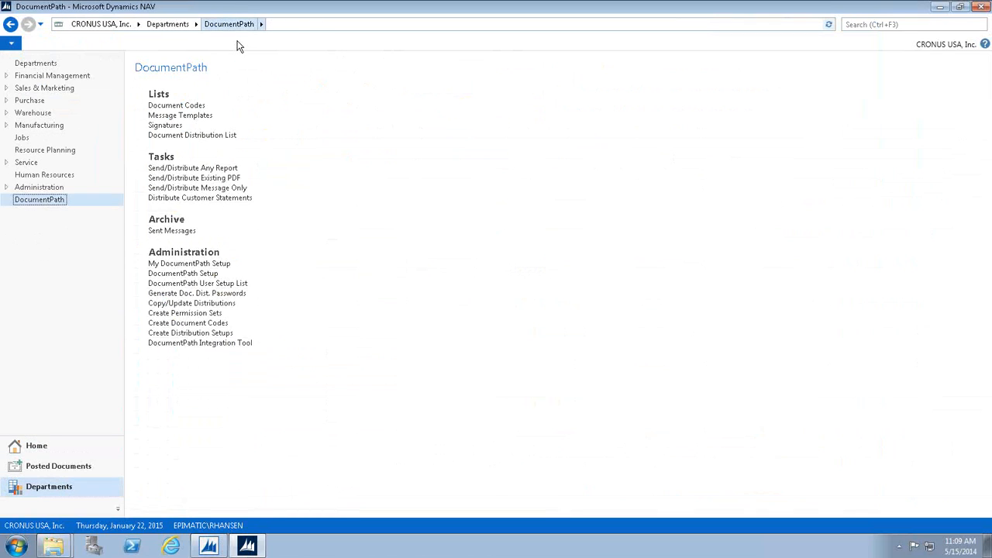
click(174, 105)
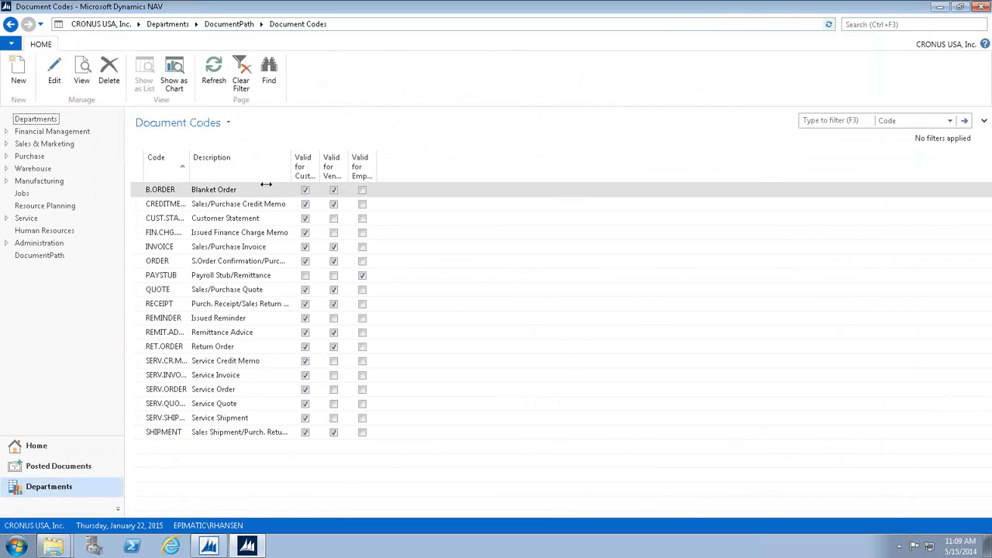
drag(266, 184, 341, 197)
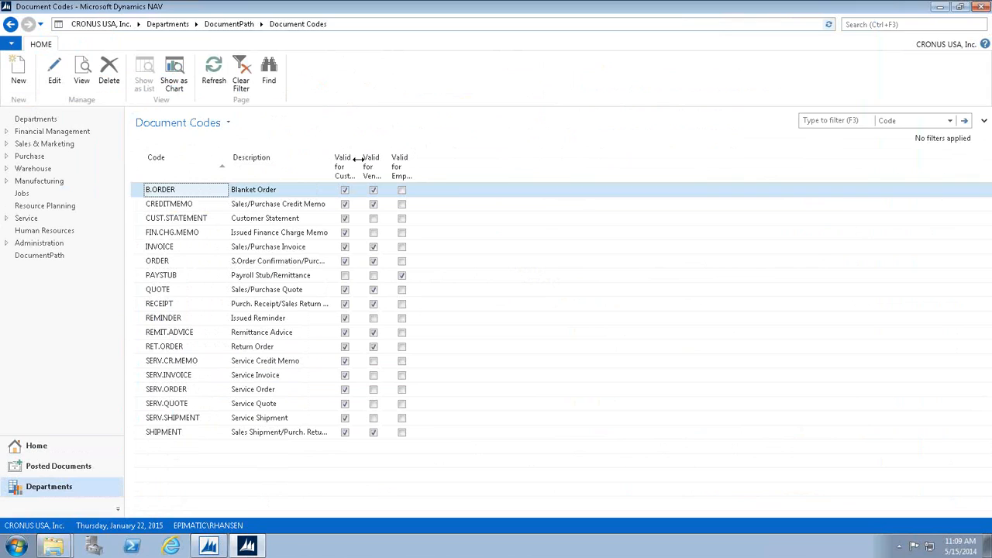
drag(359, 160, 431, 176)
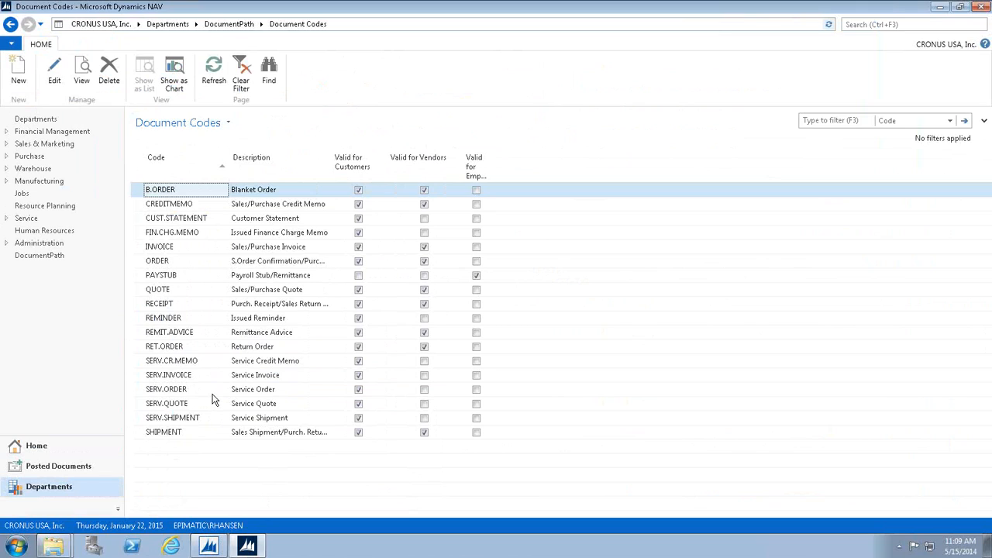
Open the card of customer 20000, Selangorian Ltd., from the Customers list under Sales & Marketing, Order Processing.
click(54, 256)
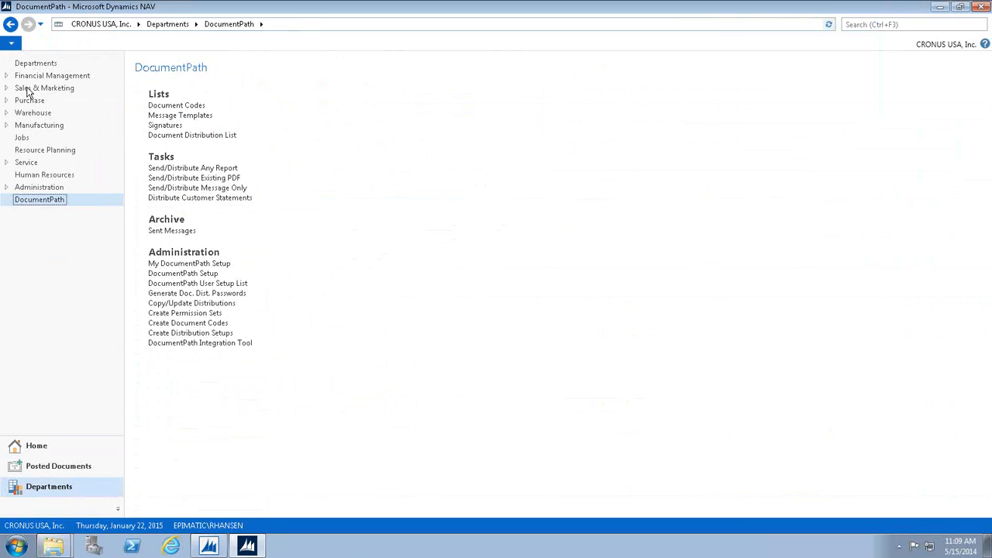
click(28, 90)
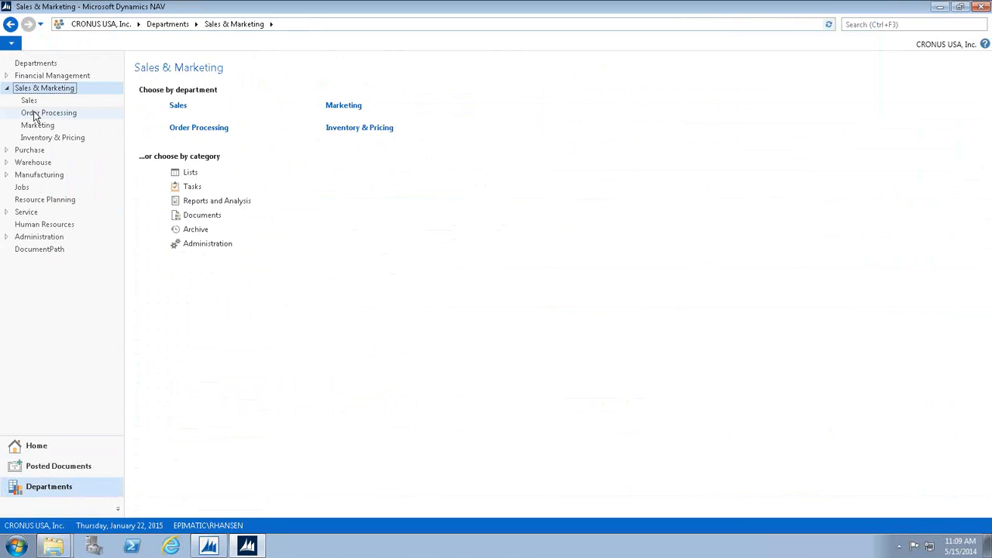
click(35, 115)
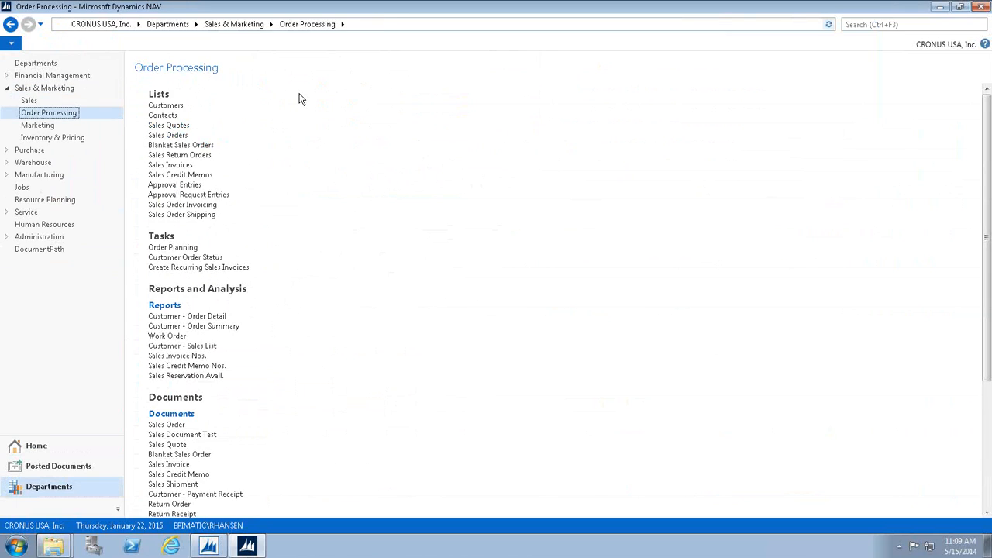
click(179, 107)
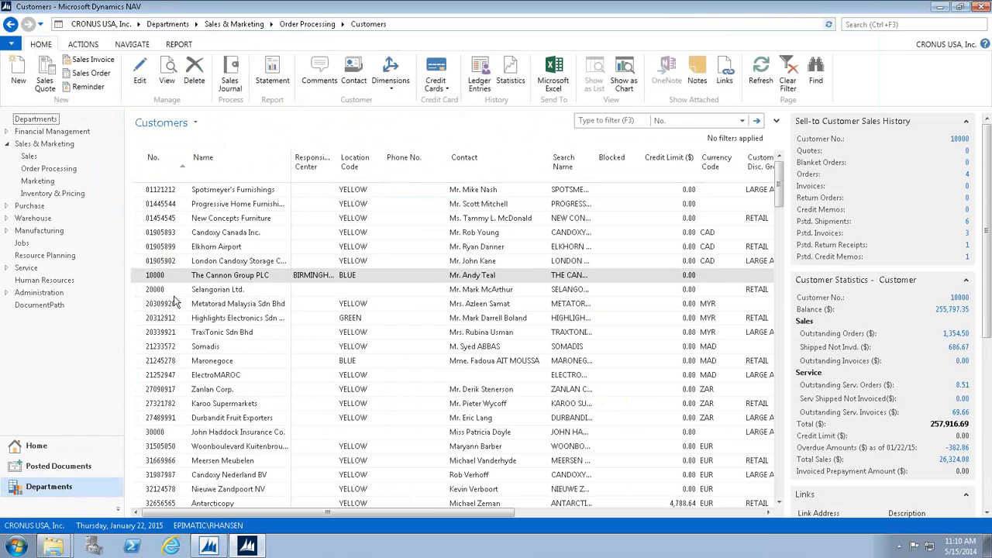
click(173, 291)
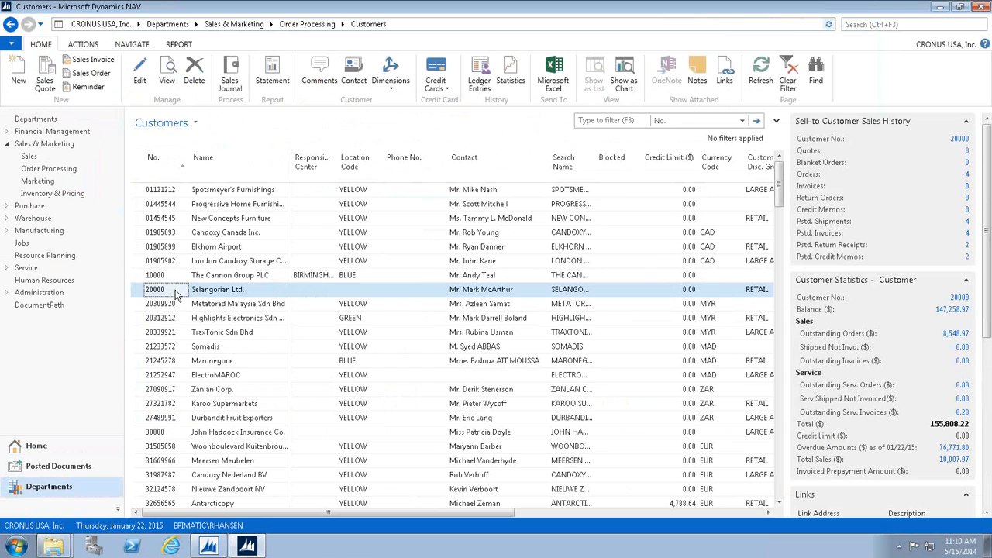
double_click(175, 291)
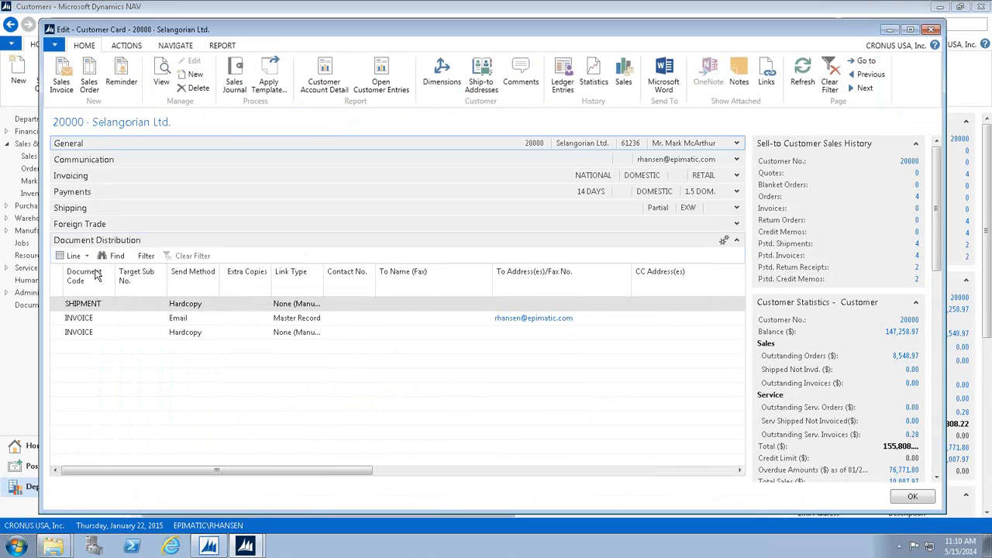
Widen the Link Type column in the customer's Document Distribution lines.
click(100, 307)
click(93, 321)
click(82, 146)
drag(349, 278, 364, 322)
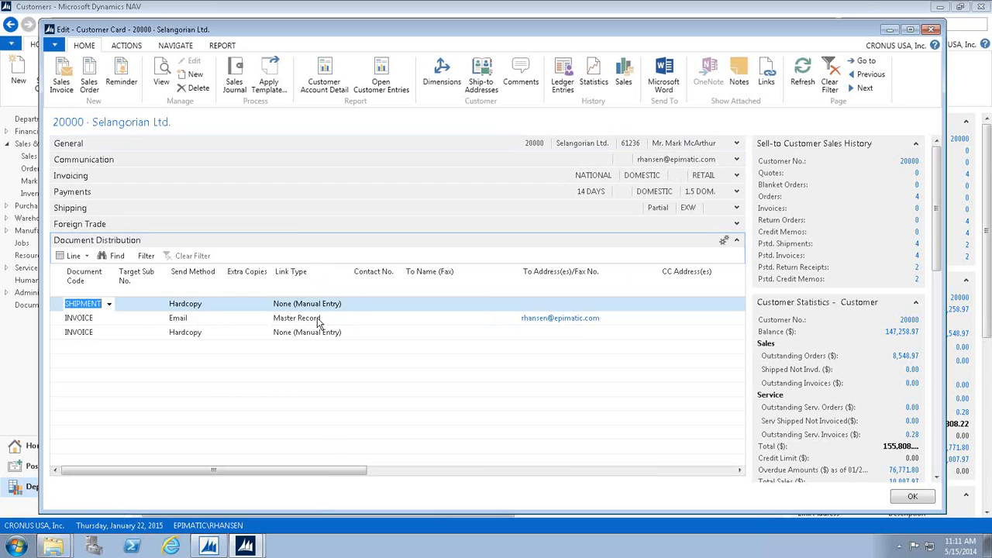
Examine the Link Type options of the emailed INVOICE distribution line without choosing a different one.
click(344, 326)
click(344, 319)
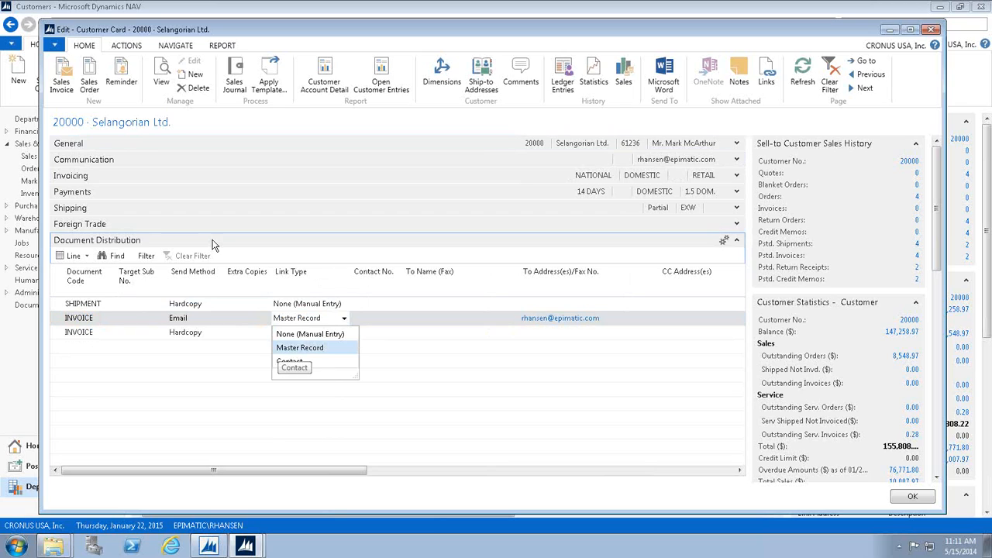
key(Escape)
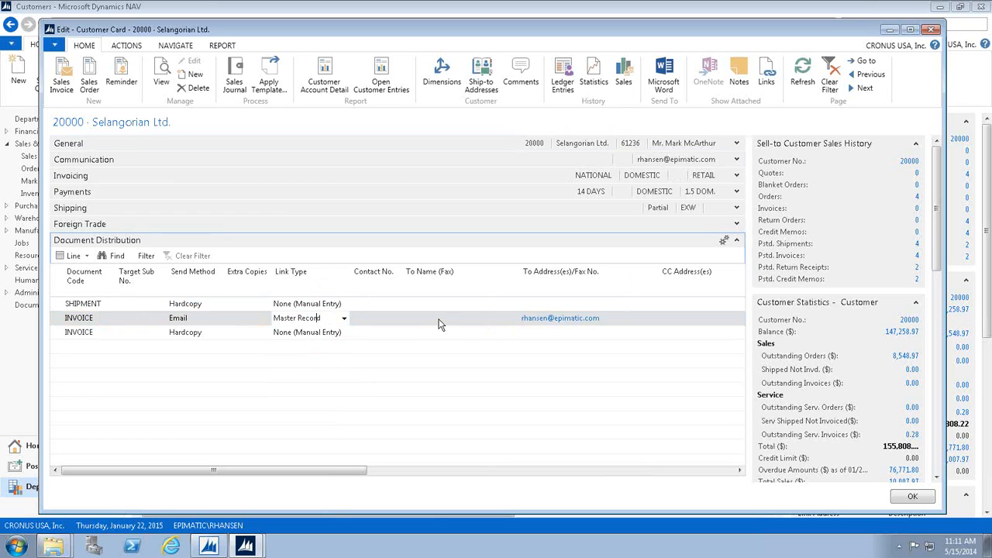
Review the emailed INVOICE line's recipient address, message template code and Merge Field 1, and close the customer card.
click(444, 315)
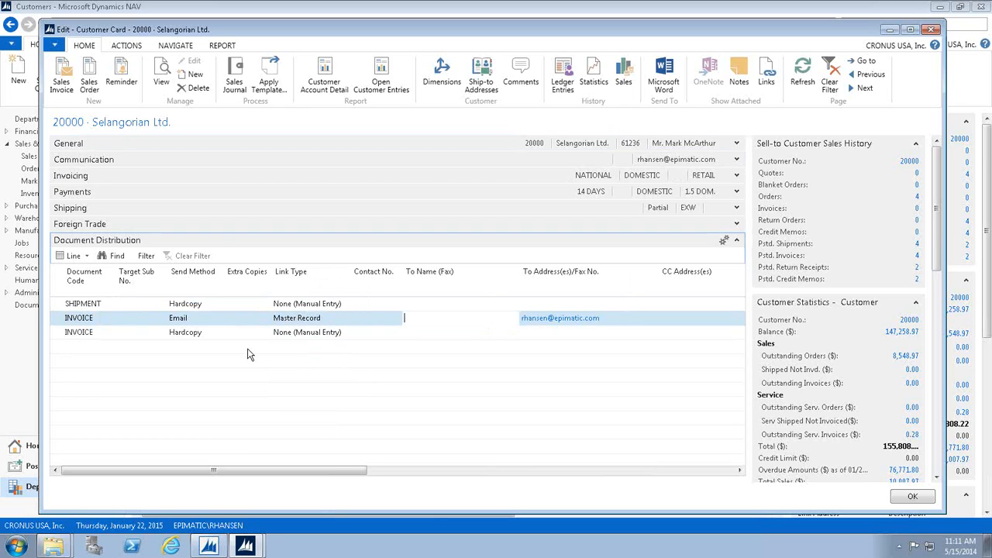
key(Tab)
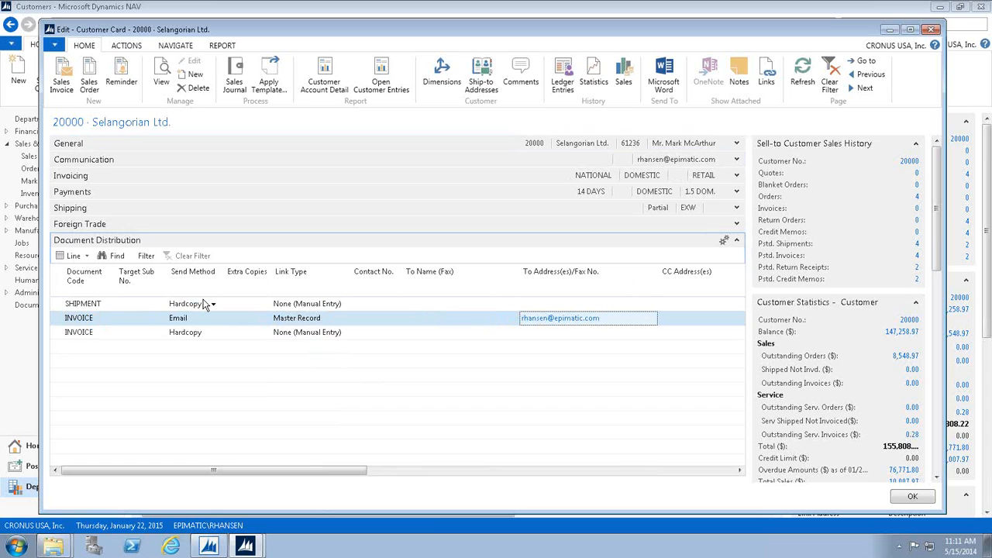
key(Tab)
key(Tab)
key(Tab)
key(Tab)
key(Tab)
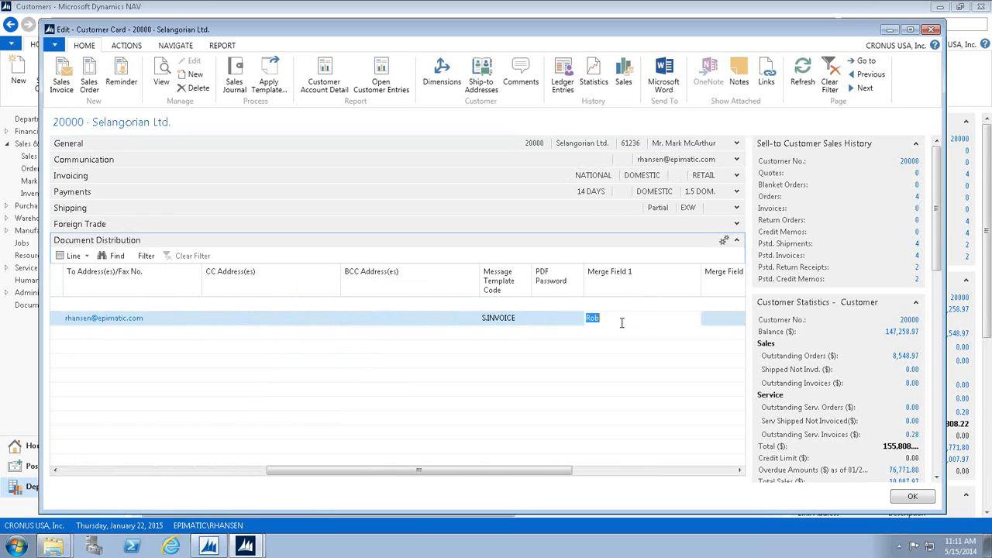
click(596, 319)
drag(162, 479, 88, 482)
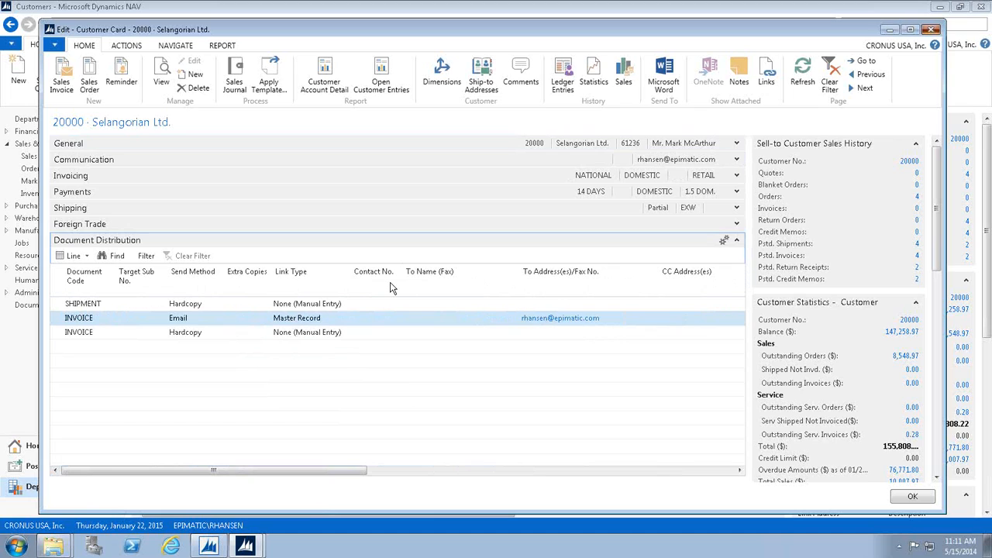
key(Escape)
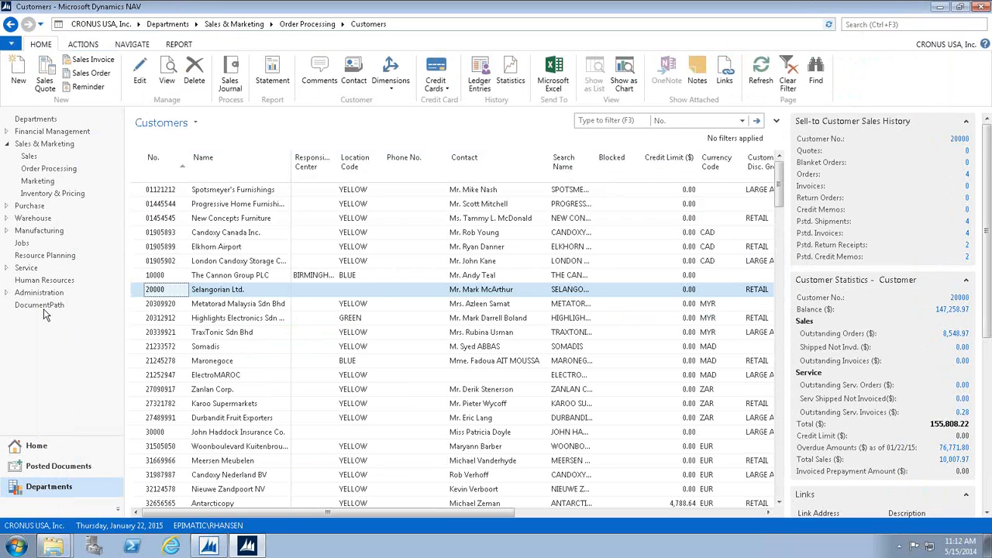
Open the S.INVOICE card from the DocumentPath Message Templates and select the %T5F3% merge code in its Subject.
click(43, 308)
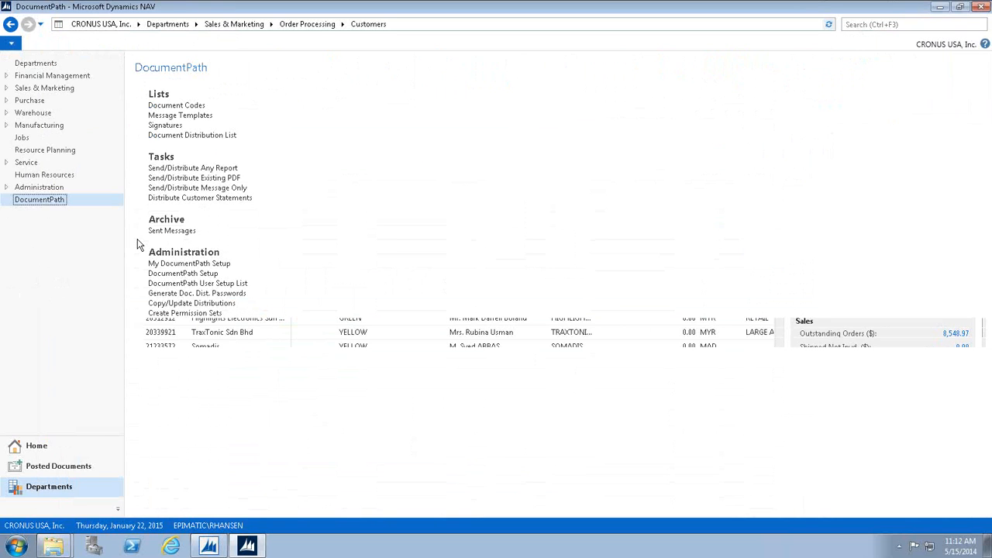
click(185, 117)
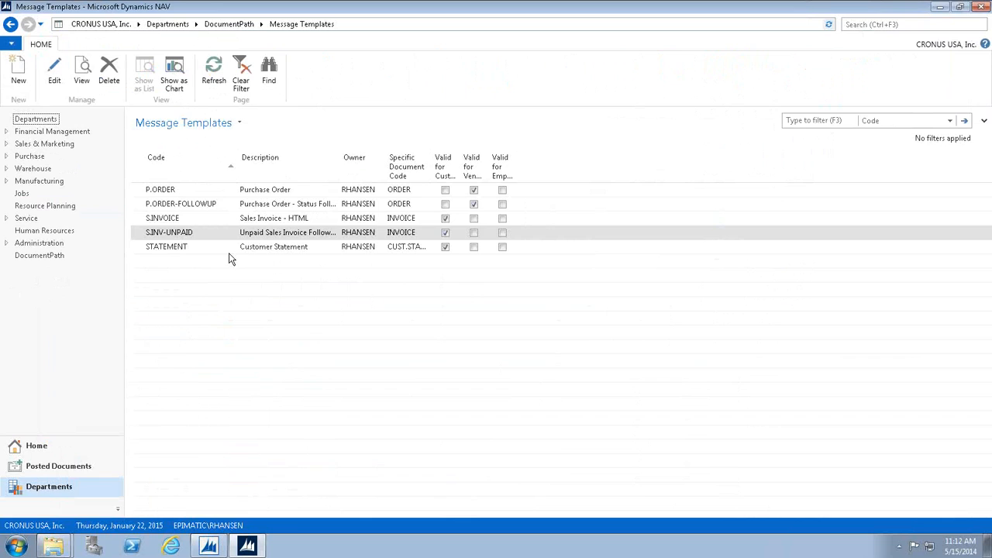
click(193, 219)
double_click(196, 221)
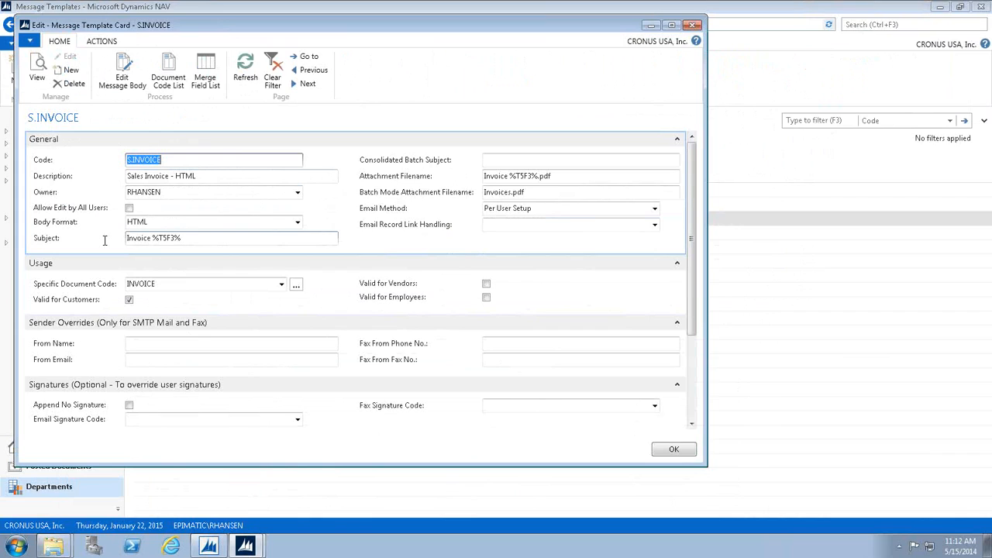
click(151, 239)
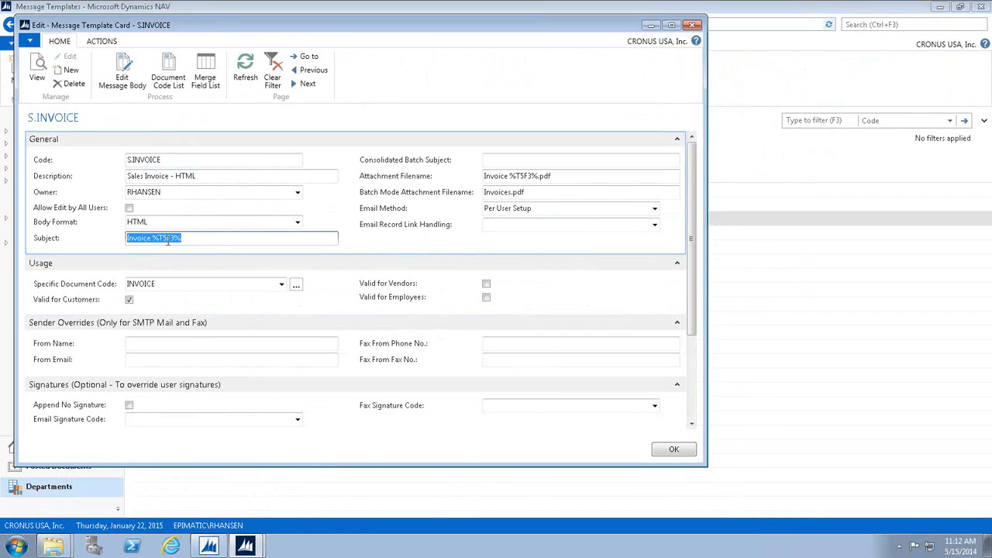
drag(153, 240, 164, 240)
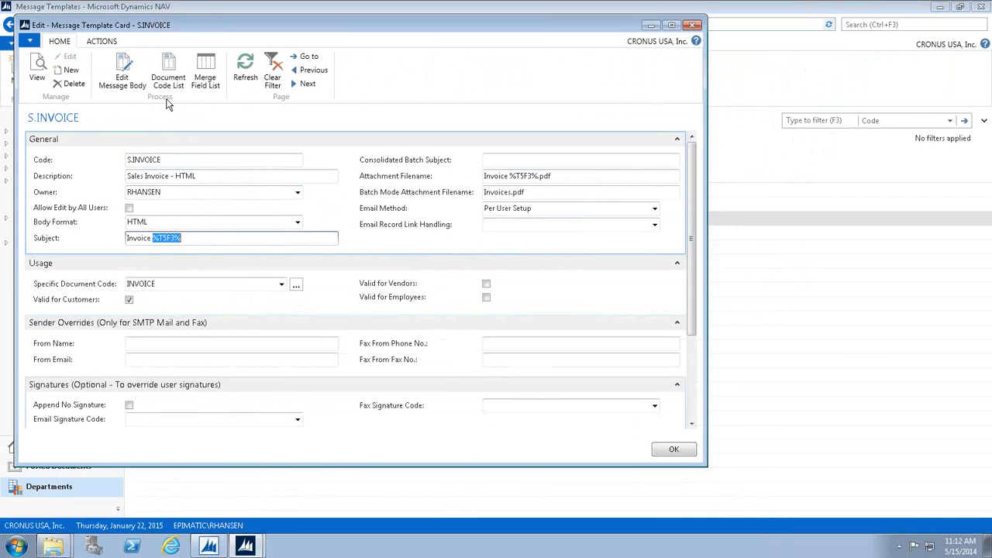
Open the template's message body for editing together with the Merge Field List, and place the list beside the text.
click(131, 80)
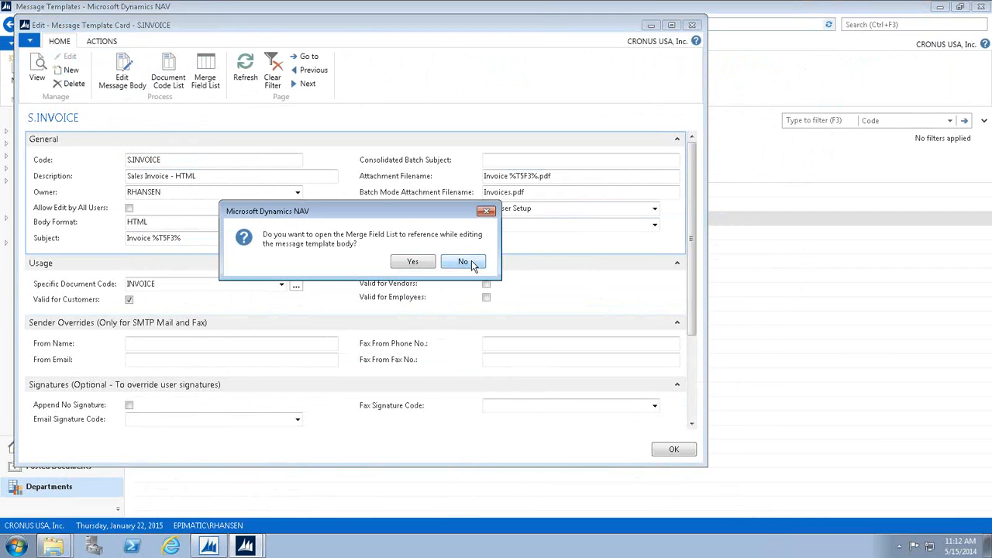
click(413, 262)
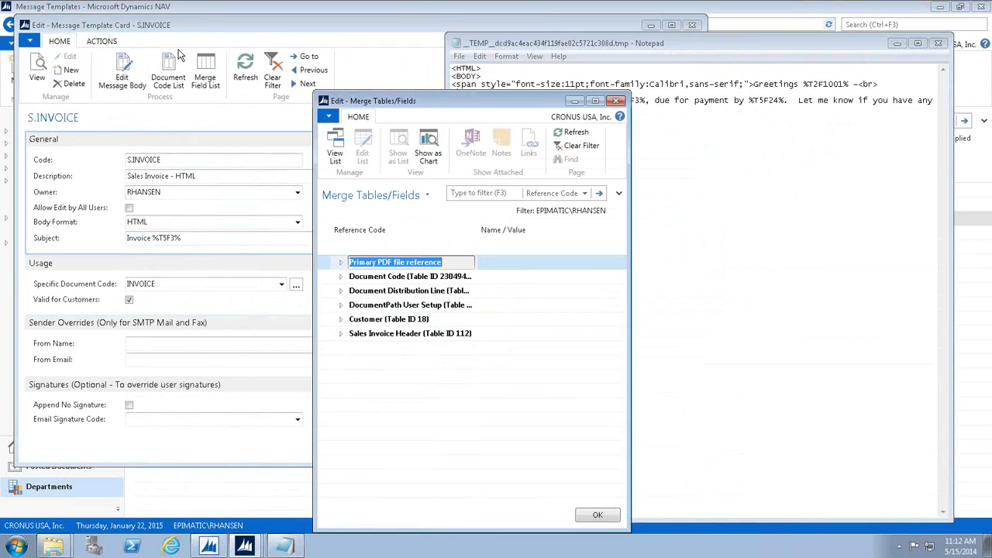
drag(425, 104, 179, 51)
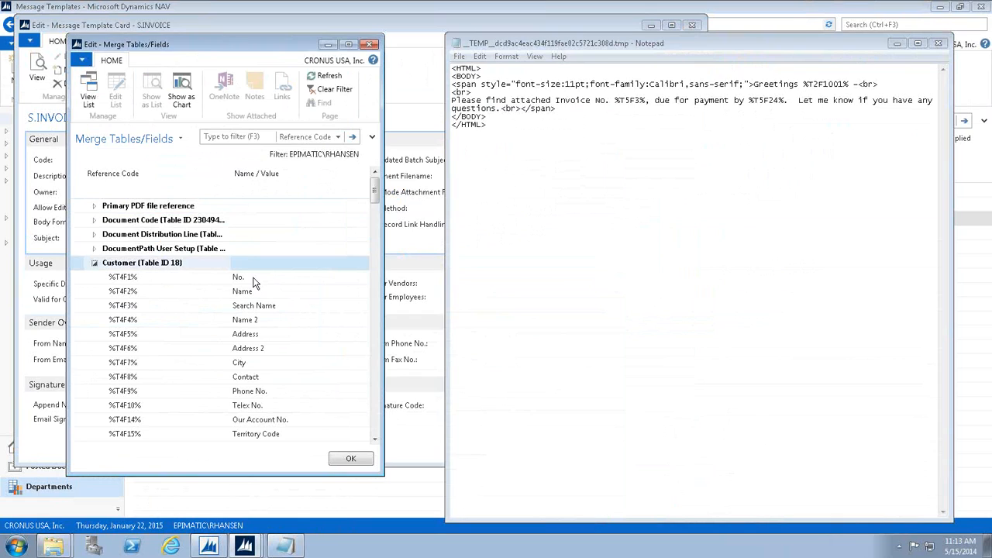
Collapse the Customer merge table, expand Sales Invoice Header, and bring up the copy options for the %T5F3% invoice number code.
click(93, 262)
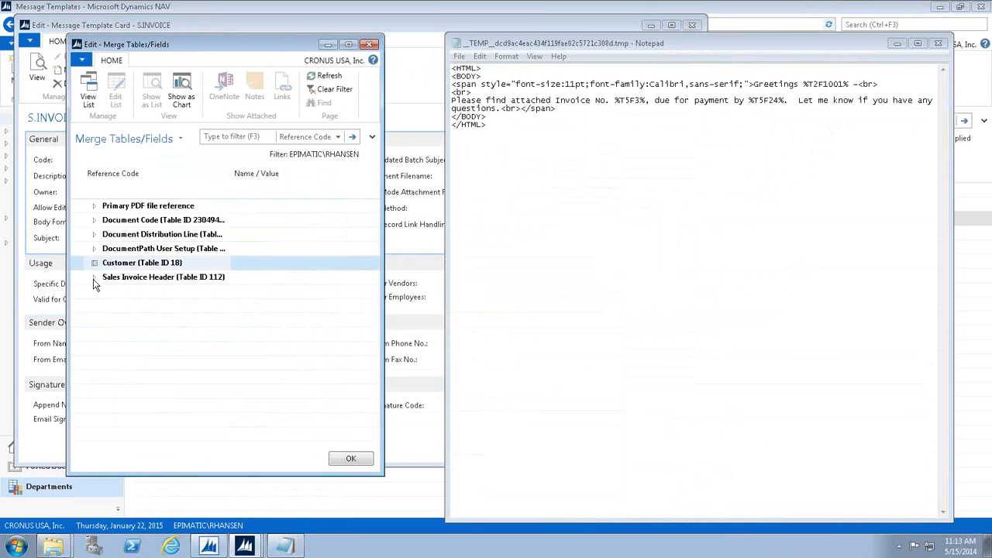
click(94, 278)
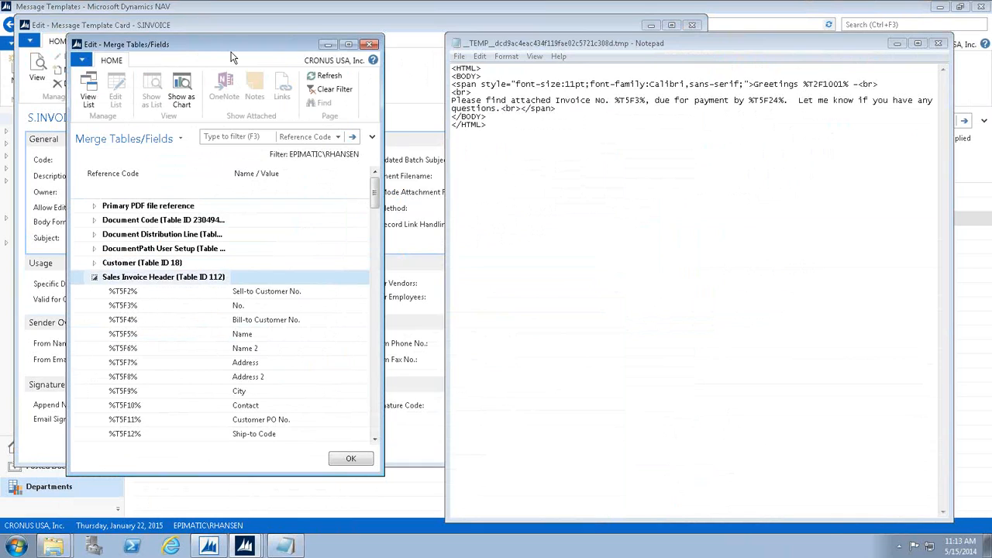
drag(230, 52, 299, 317)
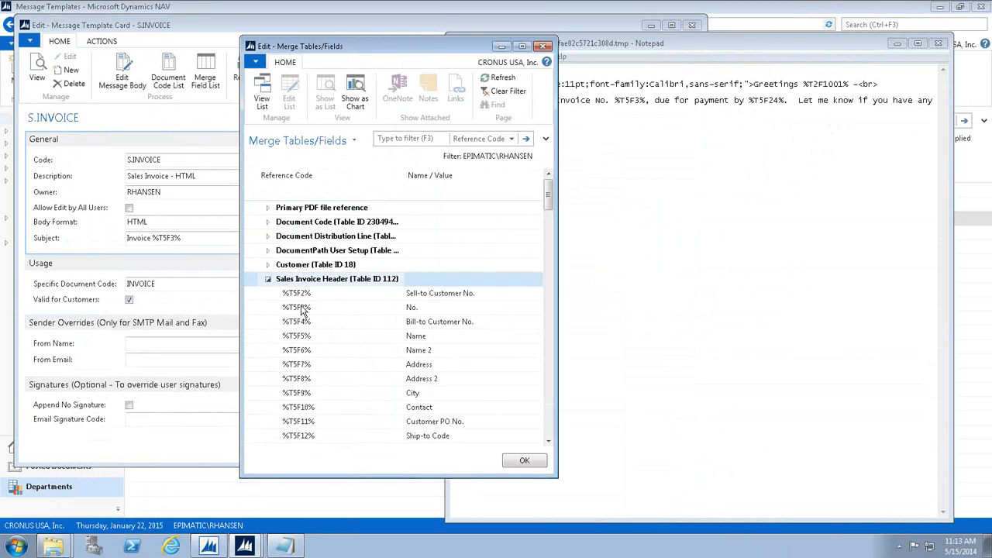
right_click(301, 309)
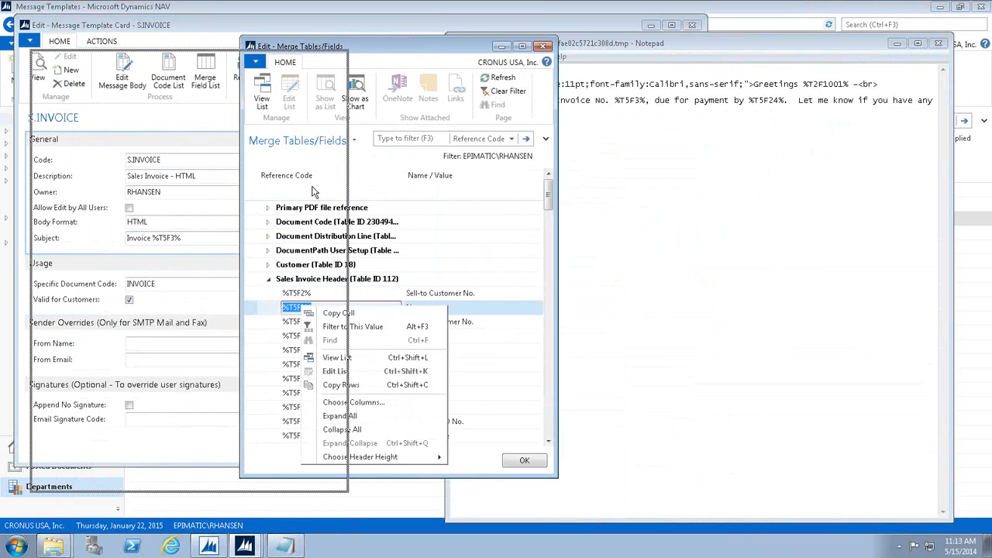
Select the text "Greetings %T2F1001%" in the message body open in Notepad.
click(515, 101)
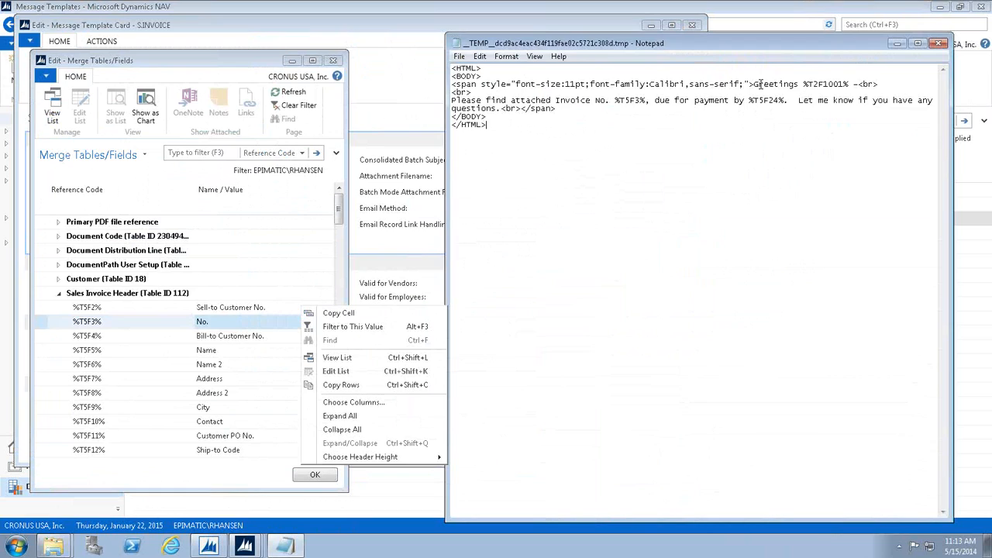
drag(754, 83, 823, 95)
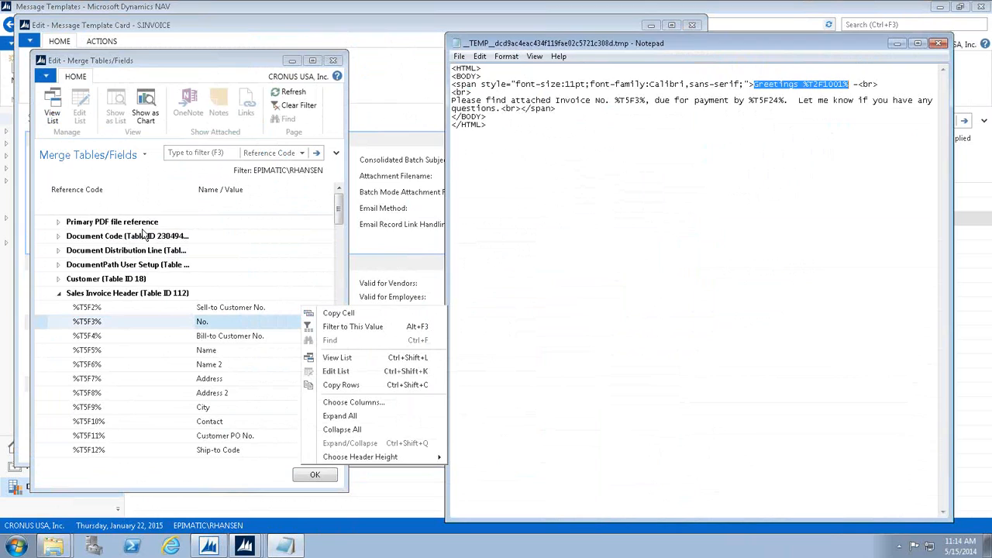
Expand the Document Distribution Line merge fields, select the %T5F24% code in the message body, and close the body and the S.INVOICE card.
click(58, 250)
scroll(120, 296, down, 5)
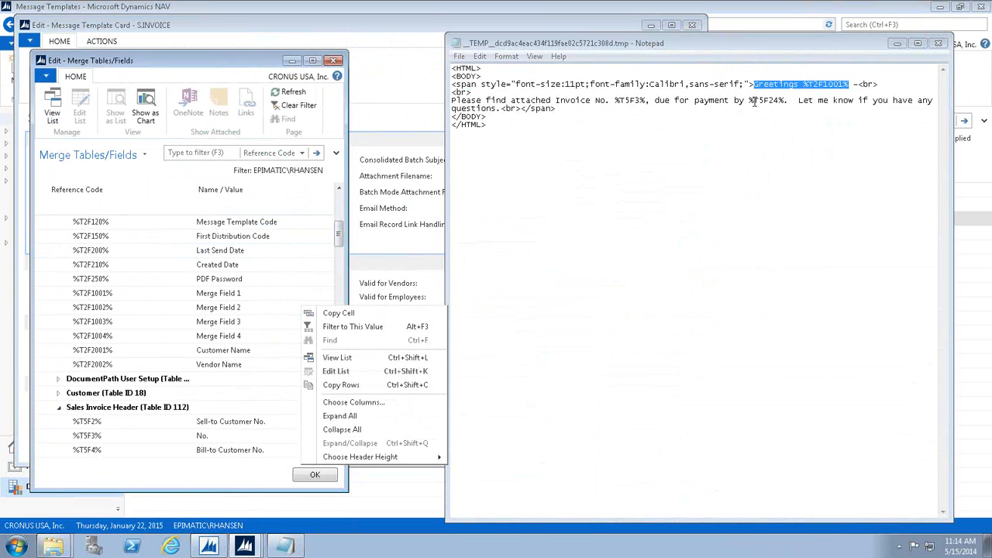
drag(749, 100, 784, 100)
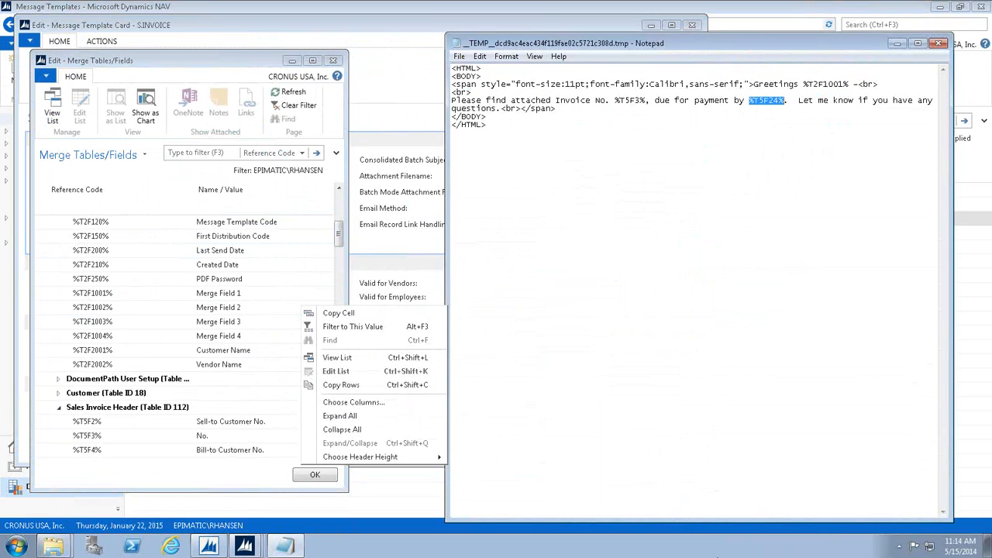
click(938, 44)
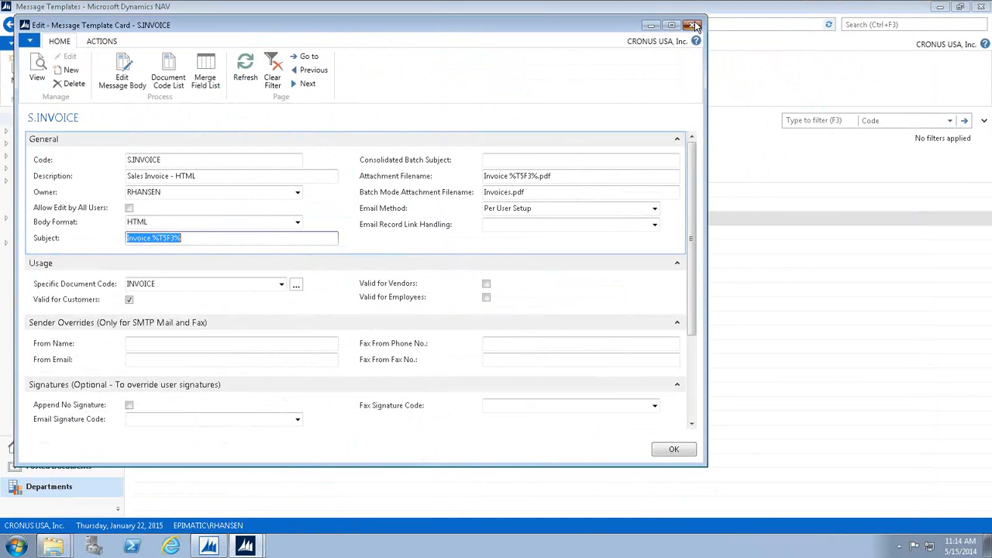
click(694, 26)
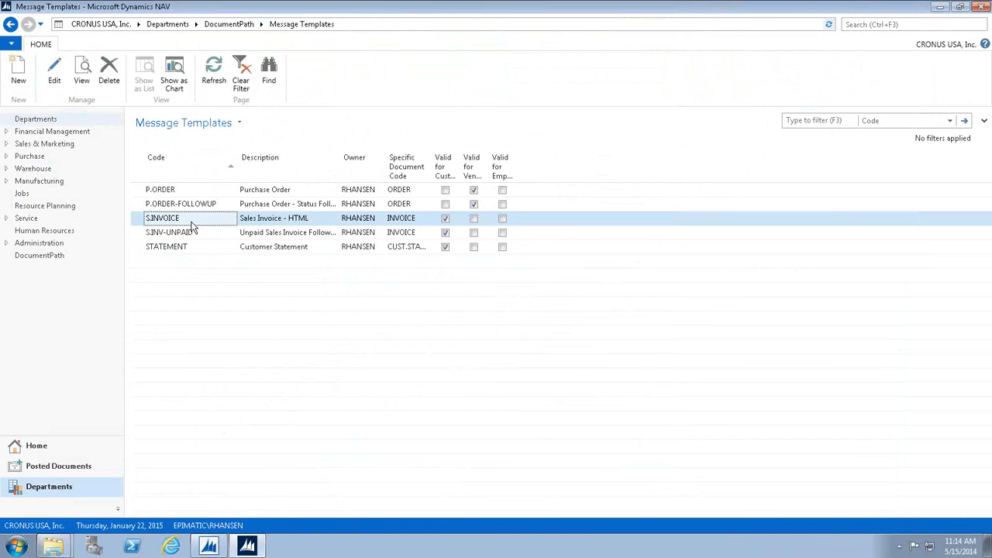
Review the P.ORDER message template, including its Terms and Conditions.pdf attachment with the Attach as Separate File column widened, and close the card.
double_click(181, 192)
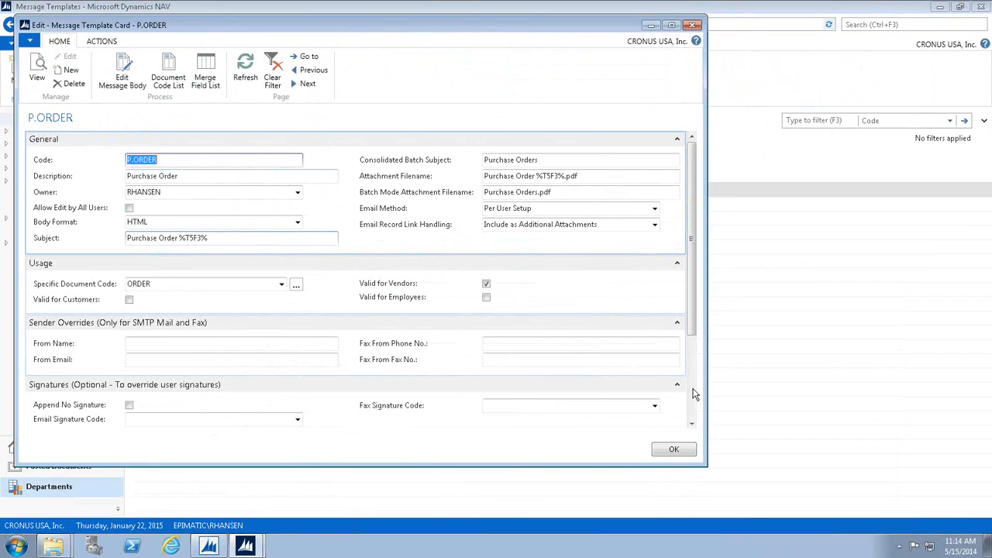
scroll(695, 394, down, 3)
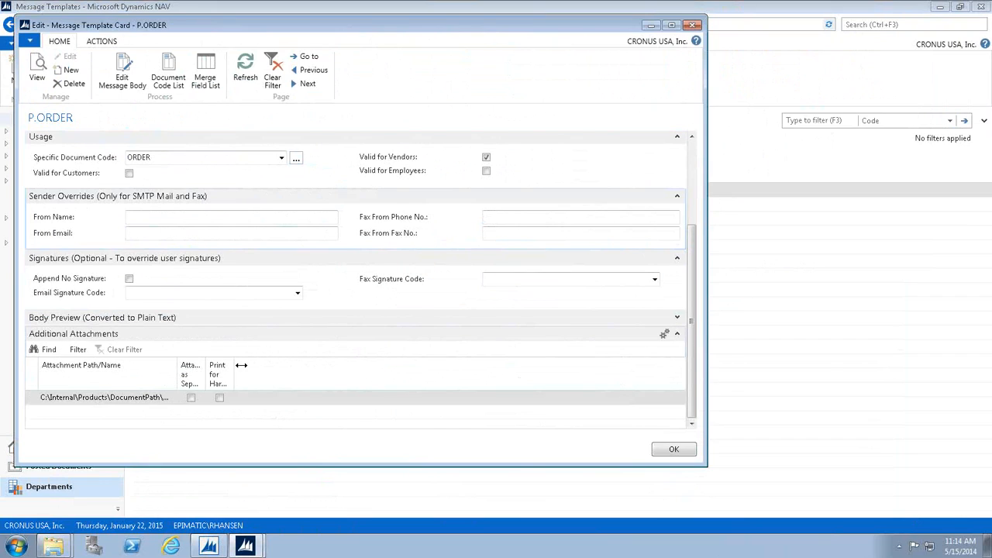
click(155, 397)
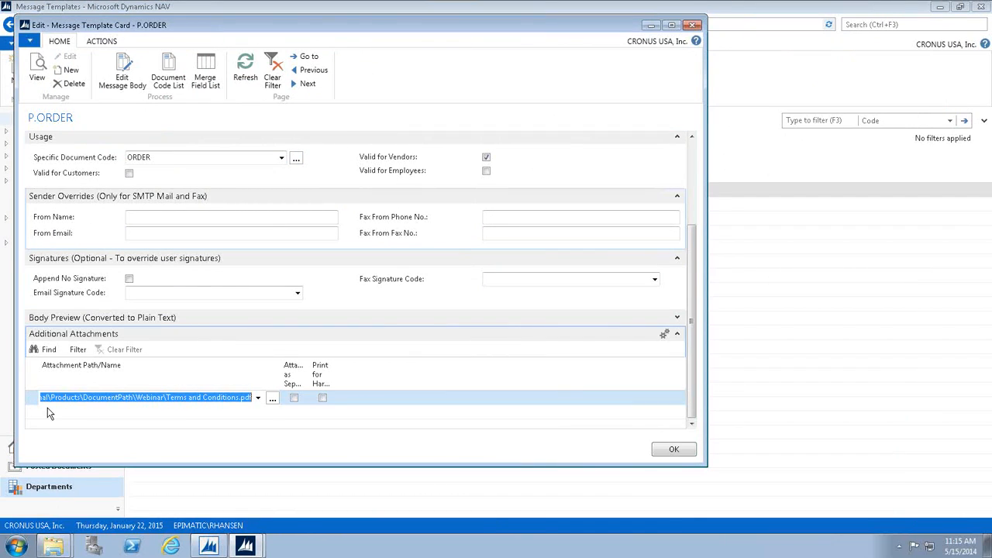
double_click(309, 375)
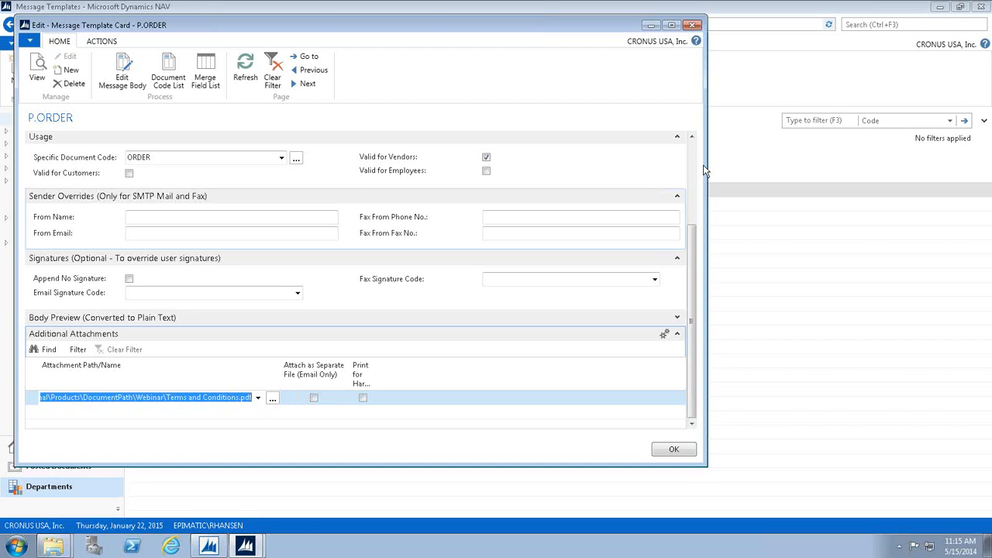
scroll(620, 257, up, 3)
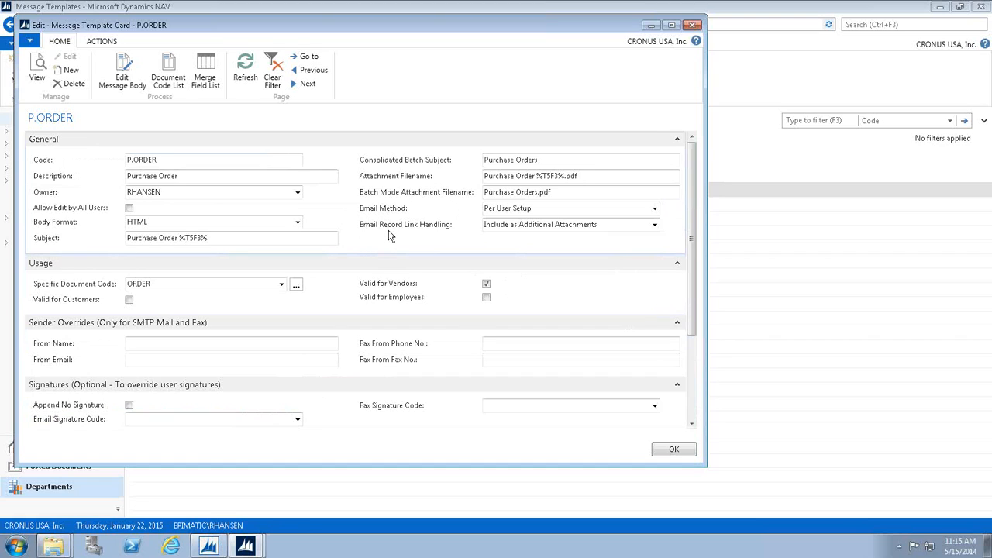
click(193, 163)
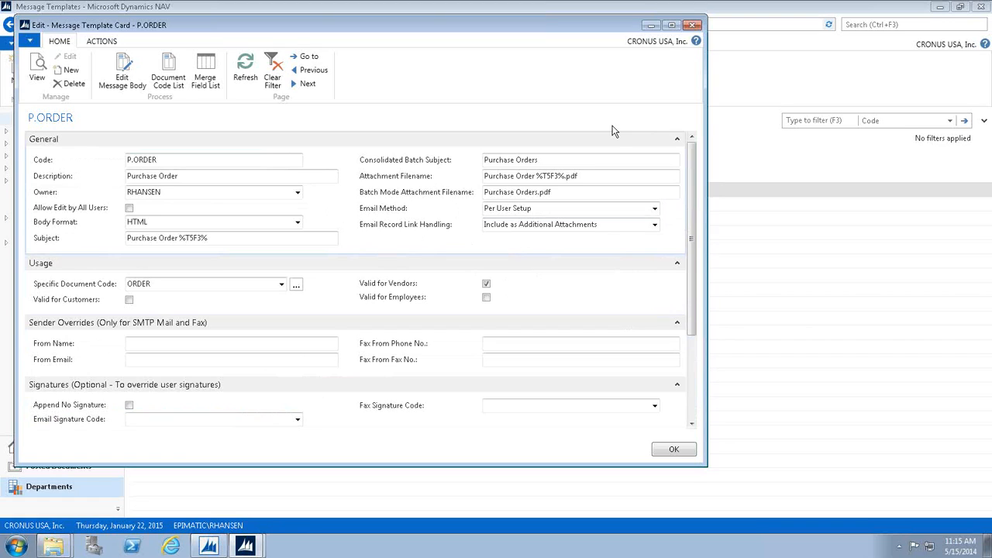
click(697, 24)
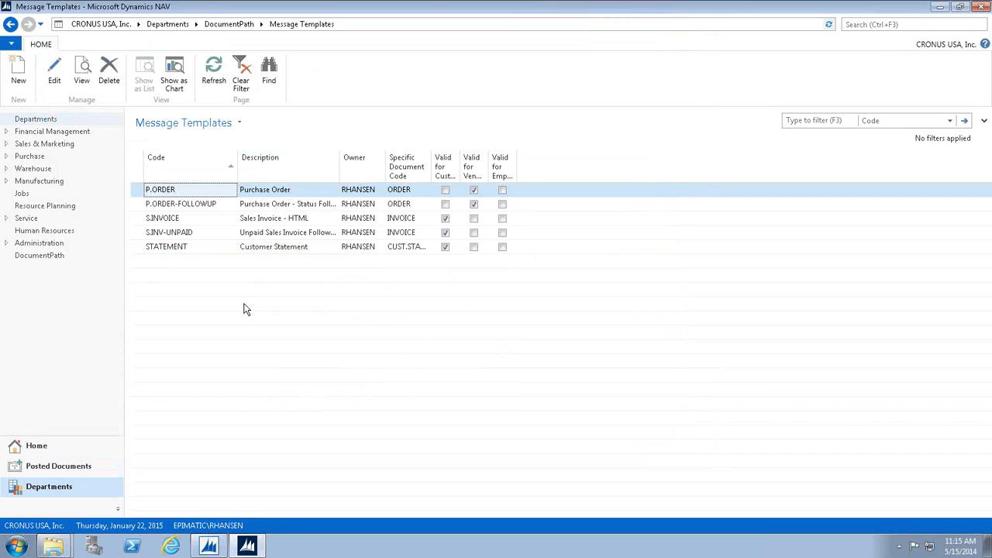
Examine the STATEMENT template's sender overrides, From Name and From Email, and close the card.
click(177, 248)
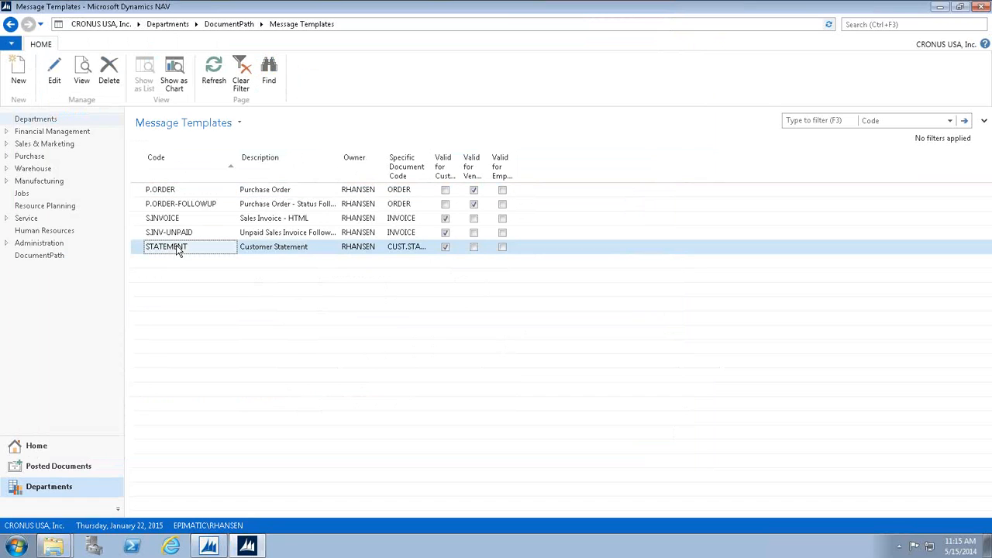
double_click(177, 247)
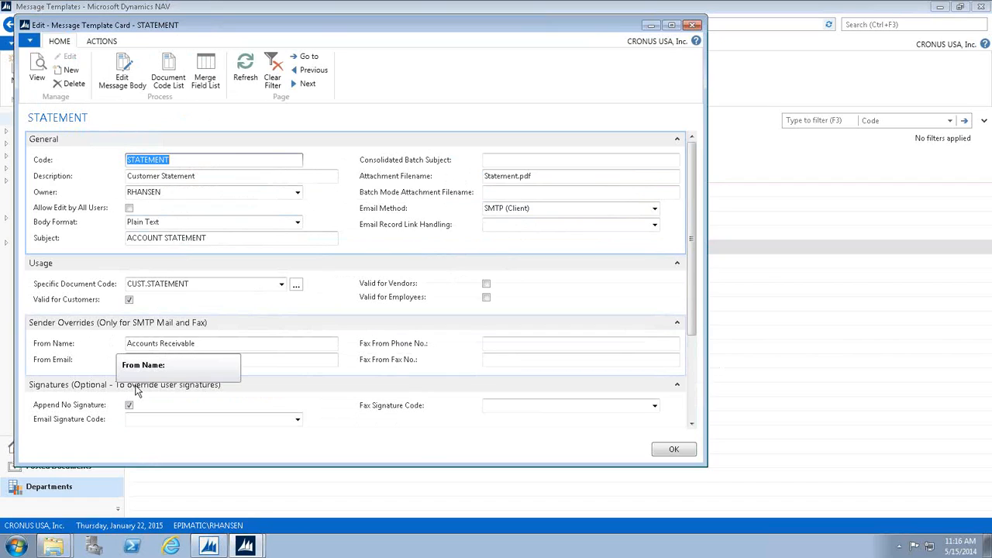
click(200, 346)
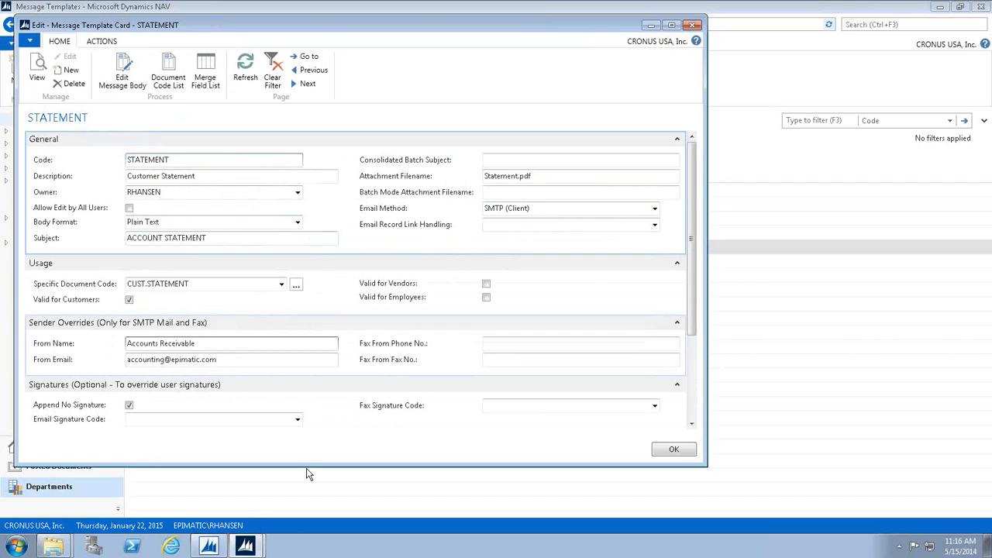
click(120, 358)
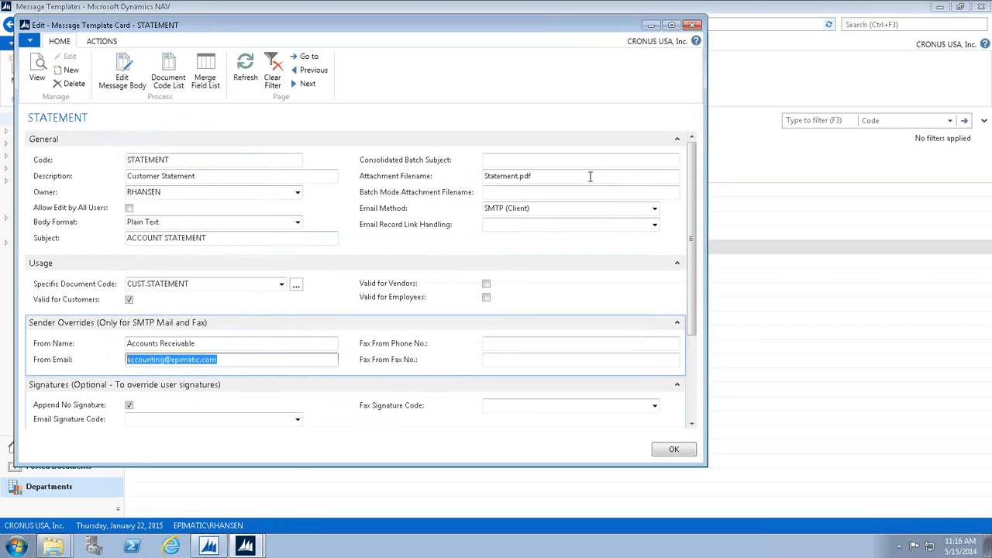
click(693, 25)
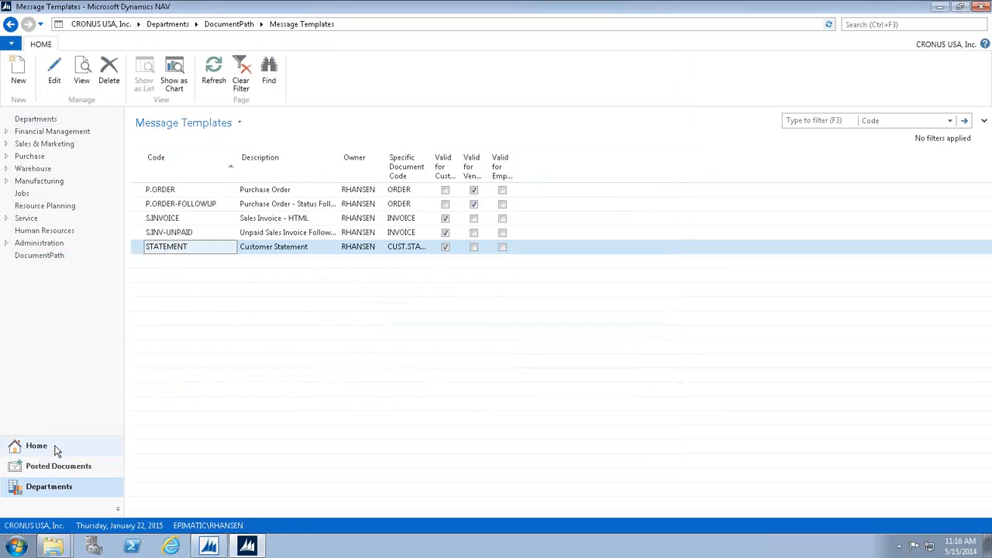
Distribute posted sales invoice 103001 using its setup, with review before sending on and the override template code blank.
click(46, 450)
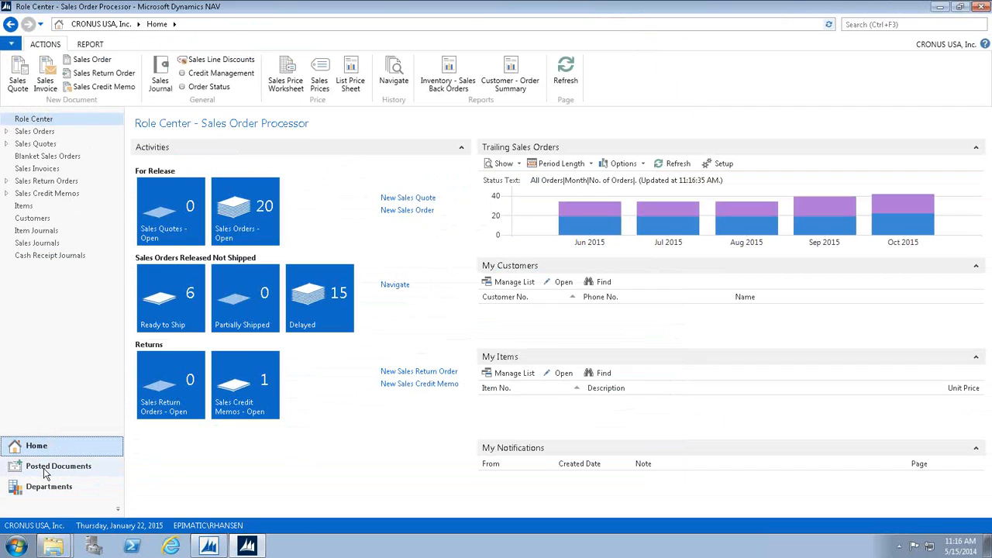
click(45, 468)
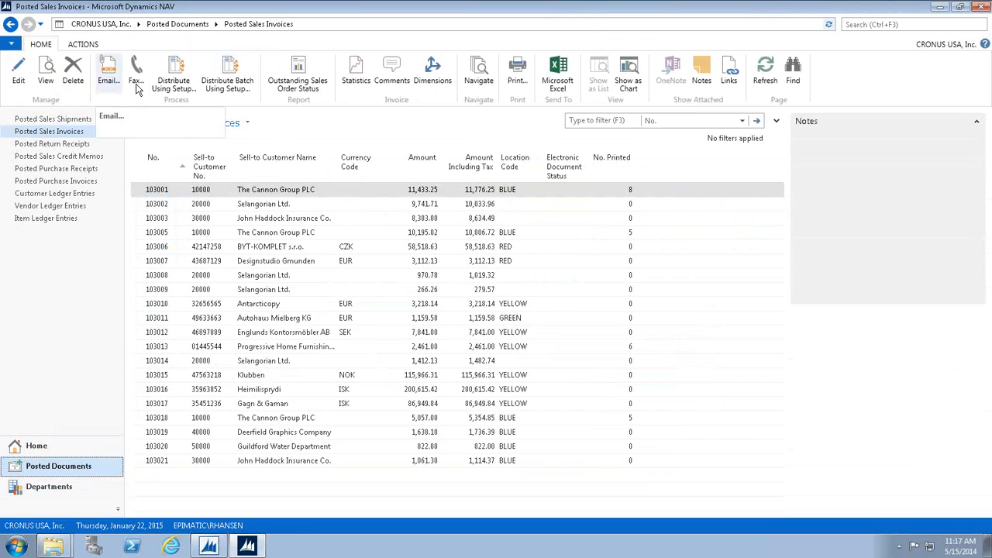
click(177, 88)
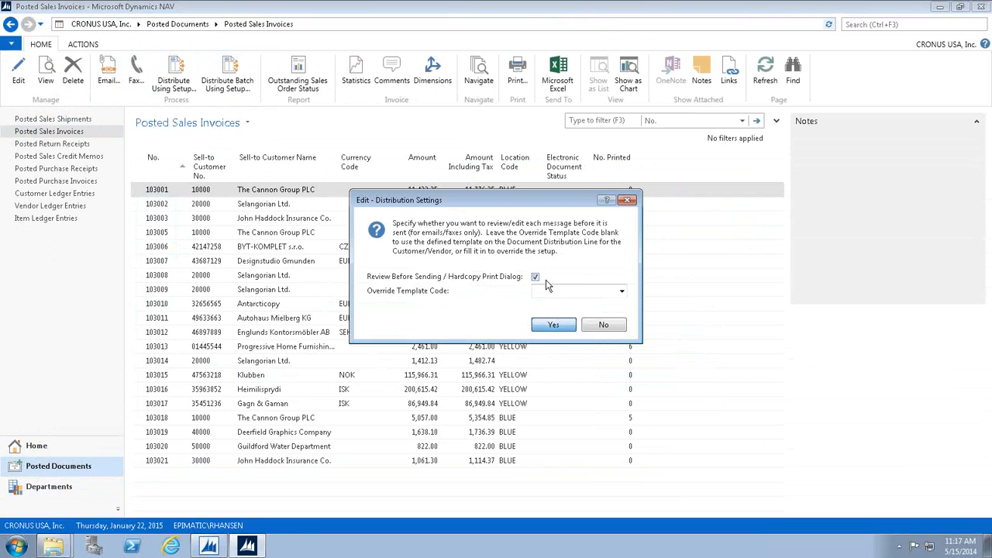
key(Return)
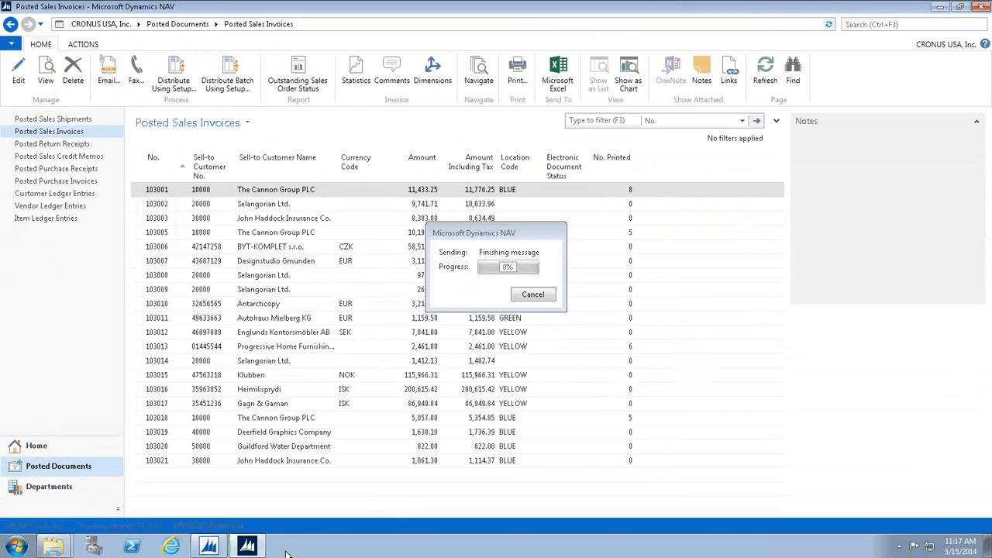
Switch to Outlook to review the Invoice 103001 email, and close it without saving changes.
mouse_move(285, 547)
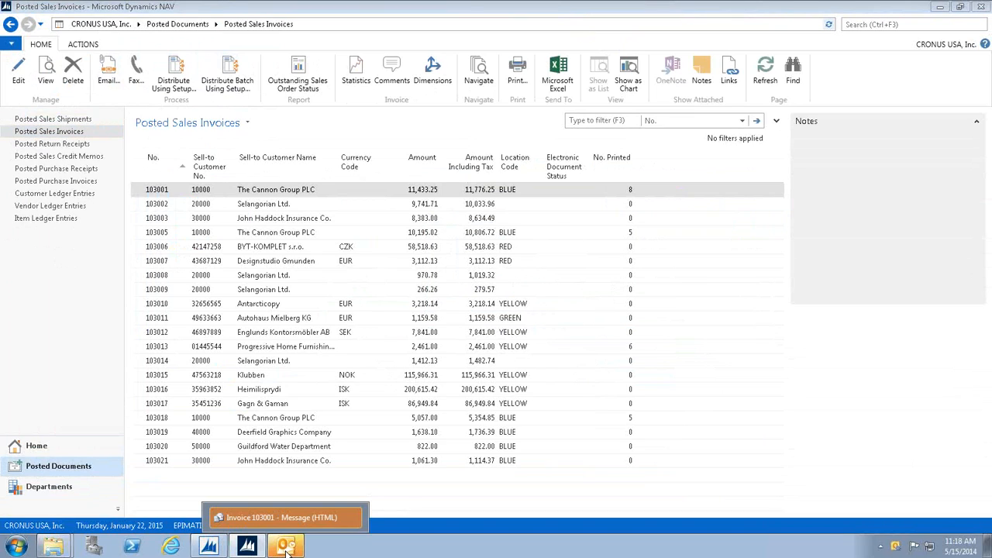
click(285, 547)
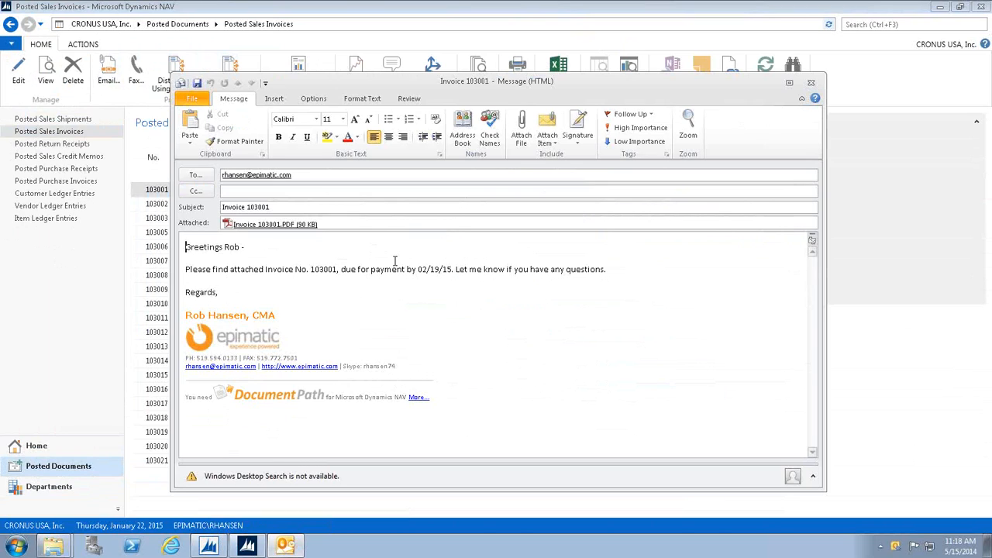
click(812, 82)
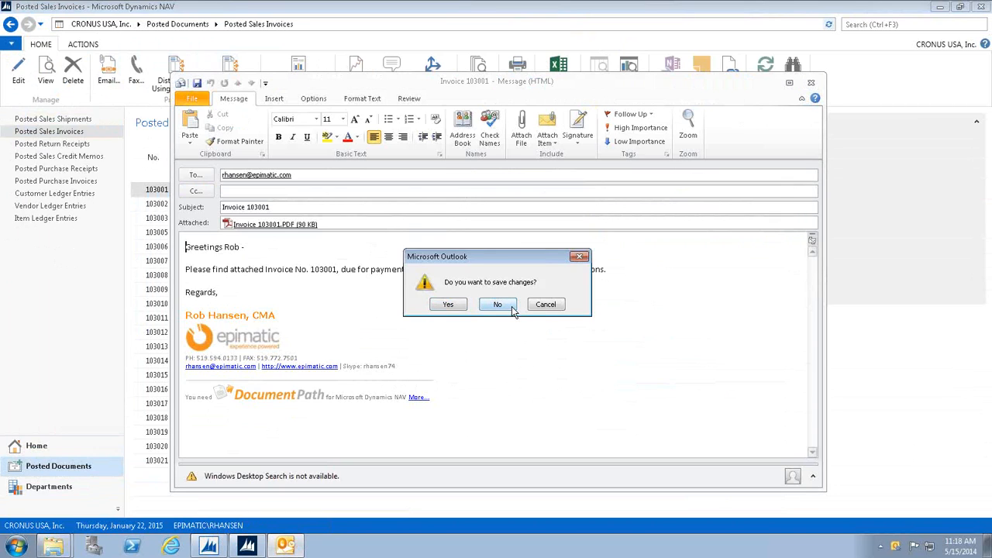
click(497, 305)
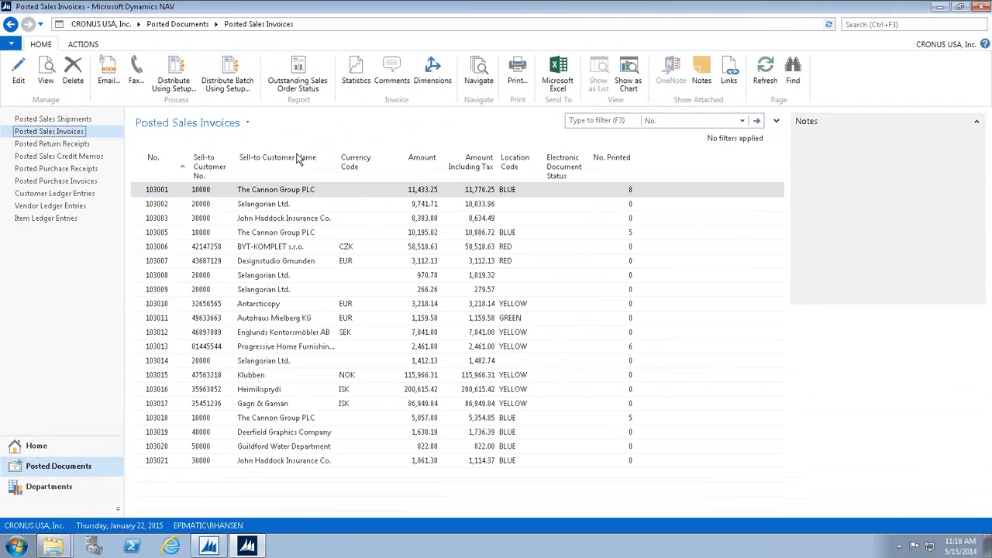
Open purchase order 104001 for CoolWood Technologies from Purchase order processing and bring its Engineering Drawing link into view.
click(59, 493)
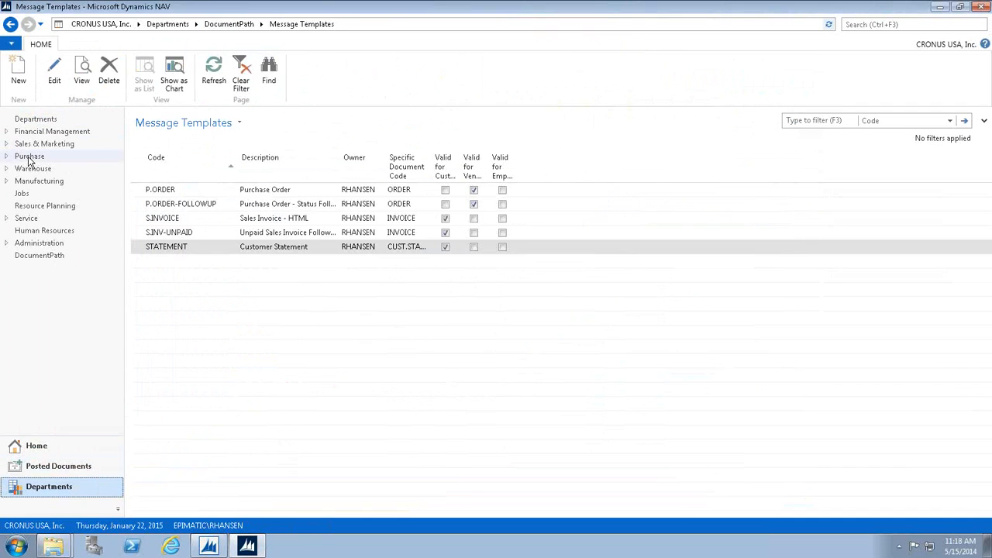
click(29, 157)
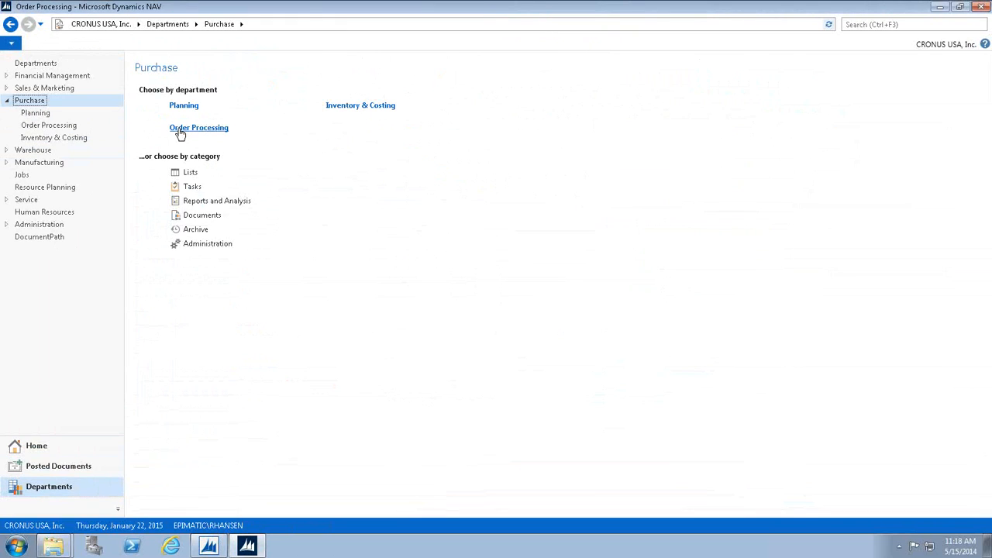
click(177, 137)
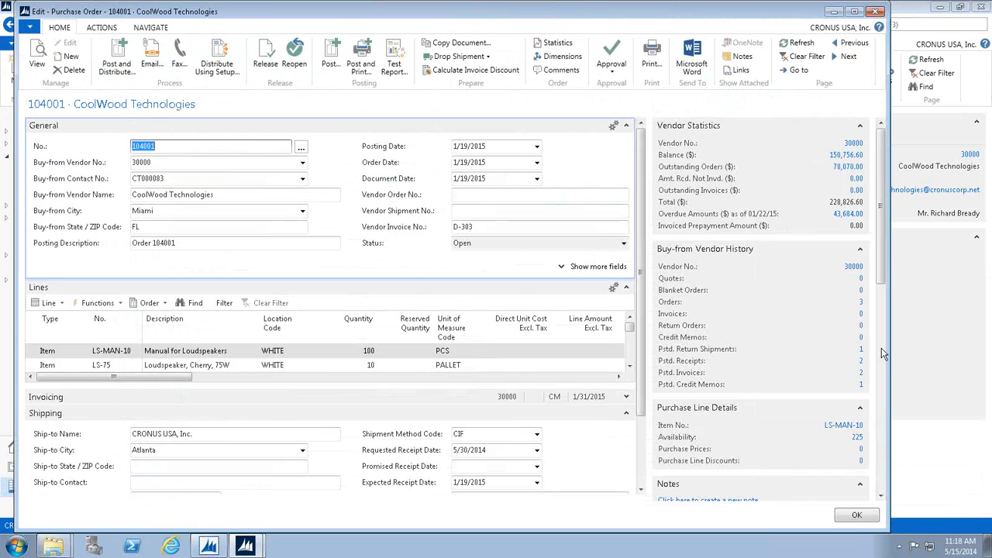
click(881, 348)
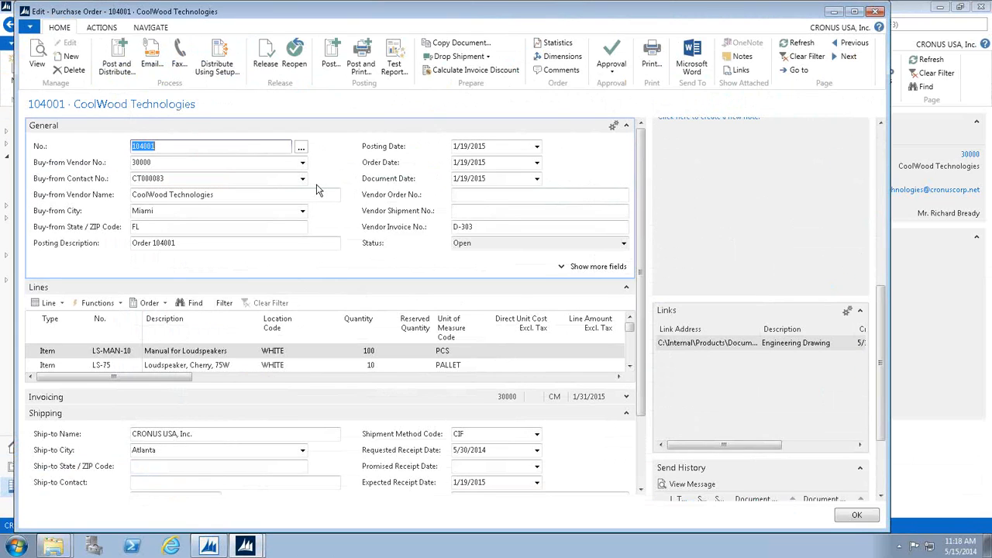
Distribute purchase order 104001 using its setup with review before sending on, and bring up the resulting email in Outlook.
click(221, 68)
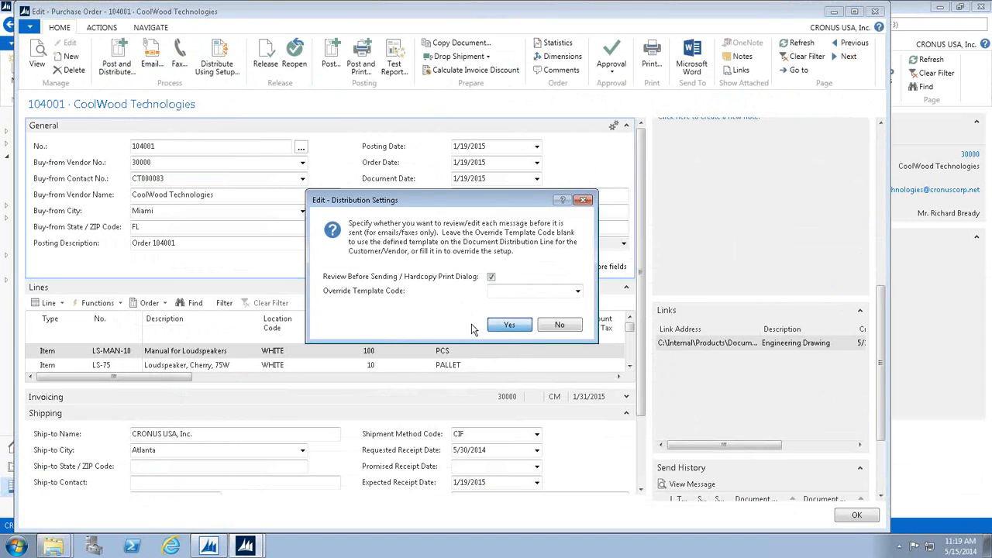
key(Return)
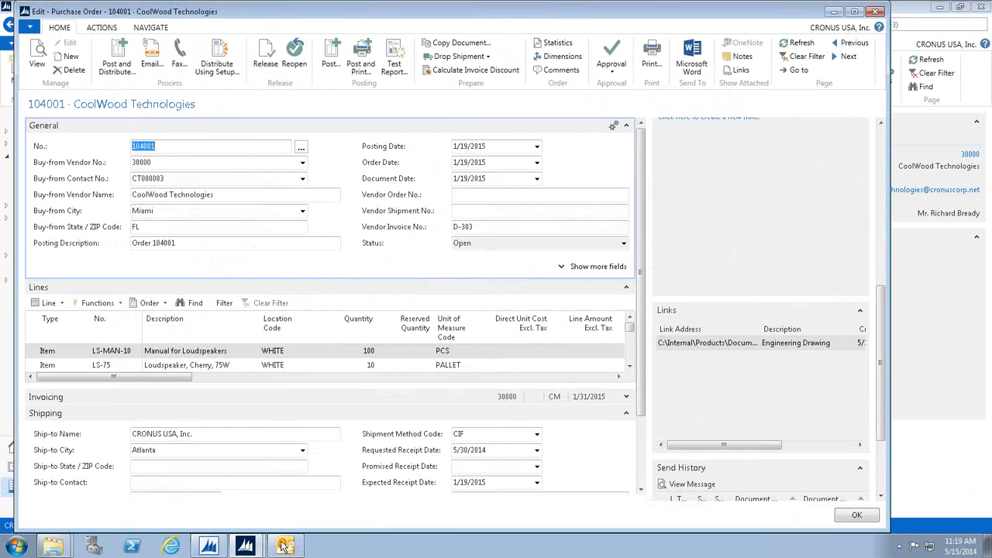
click(283, 546)
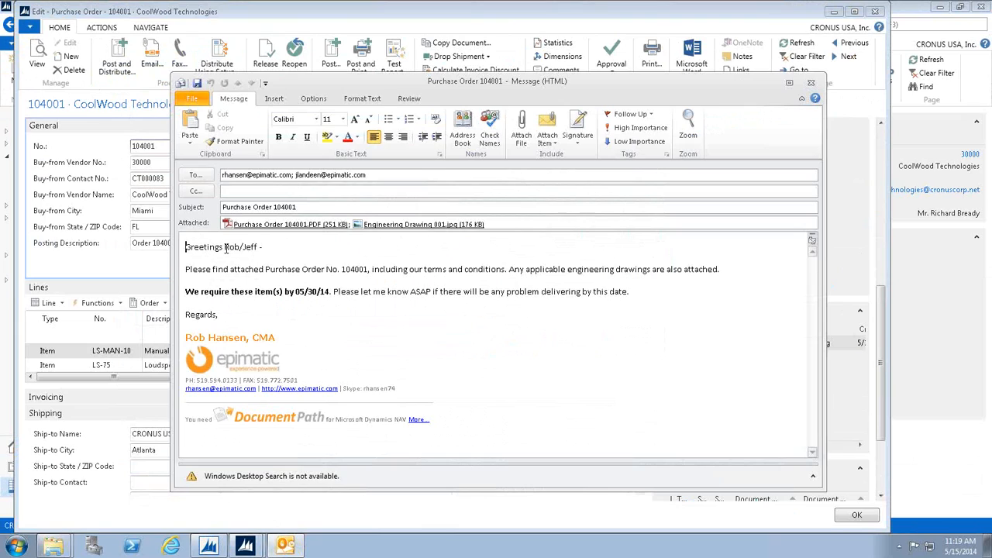
Check the email's greeting and order number, open the attached Purchase Order 104001.PDF at its Terms and Conditions page, and close it.
double_click(251, 246)
click(338, 269)
click(295, 226)
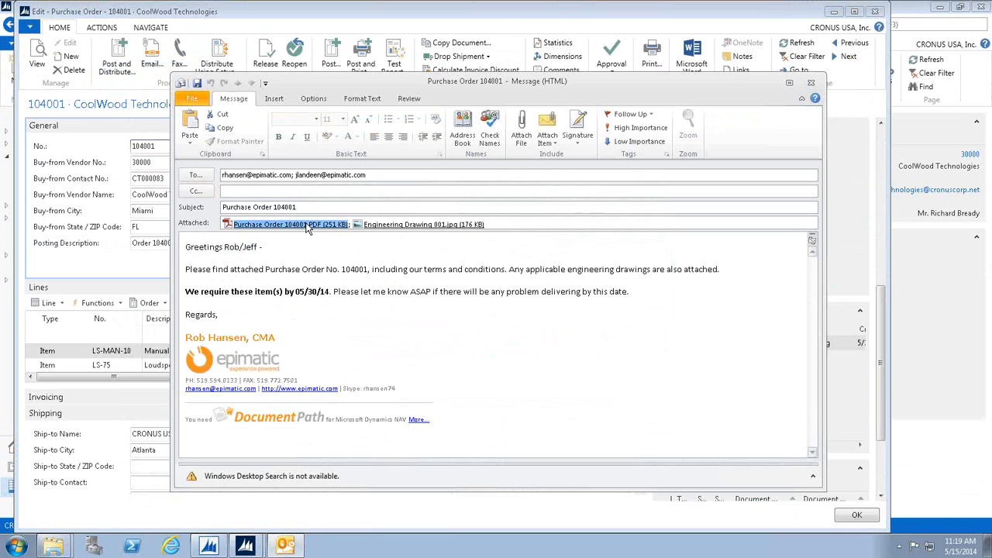
double_click(307, 224)
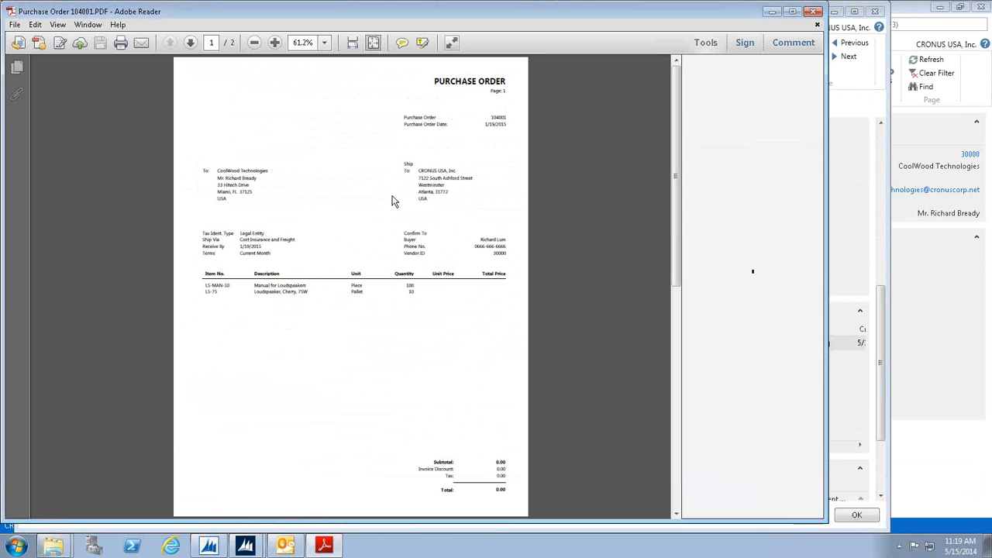
click(673, 329)
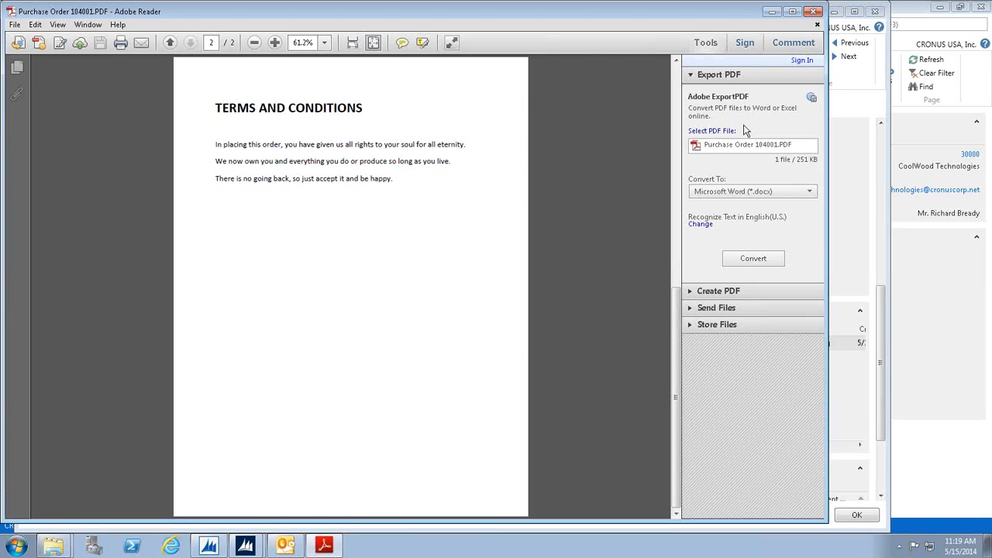
click(819, 13)
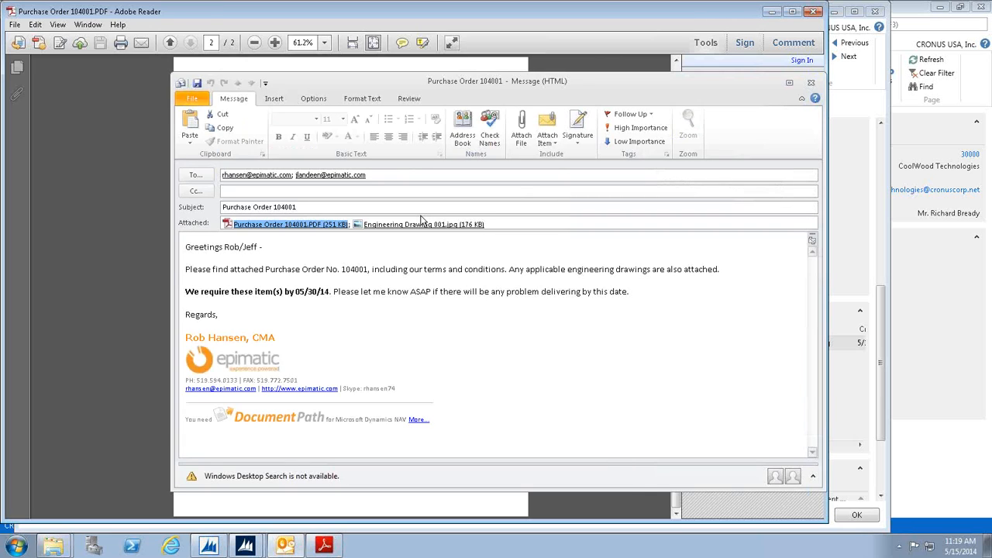
Open the attached Engineering Drawing 001.jpg to check it, and close both the drawing and the purchase order email without saving.
click(422, 225)
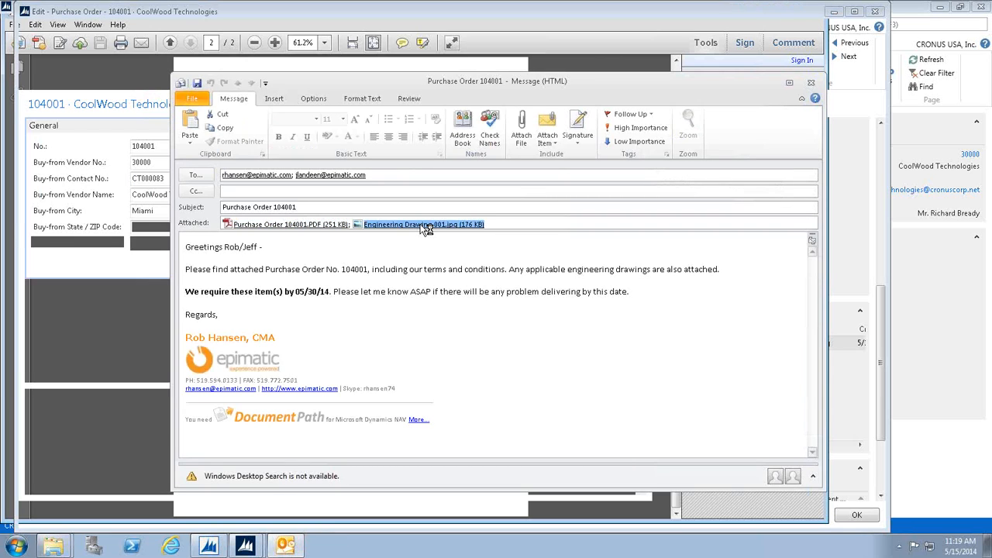
double_click(423, 225)
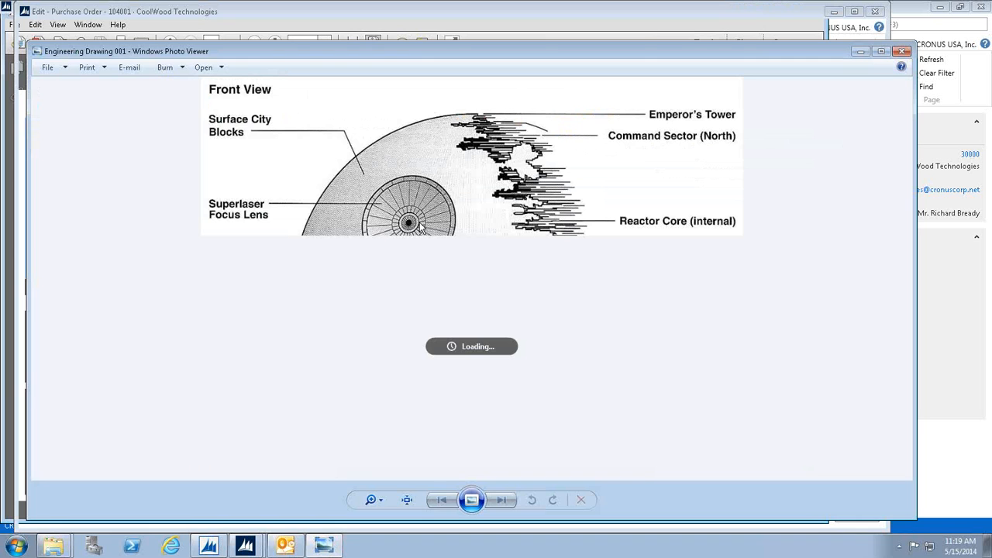
click(902, 52)
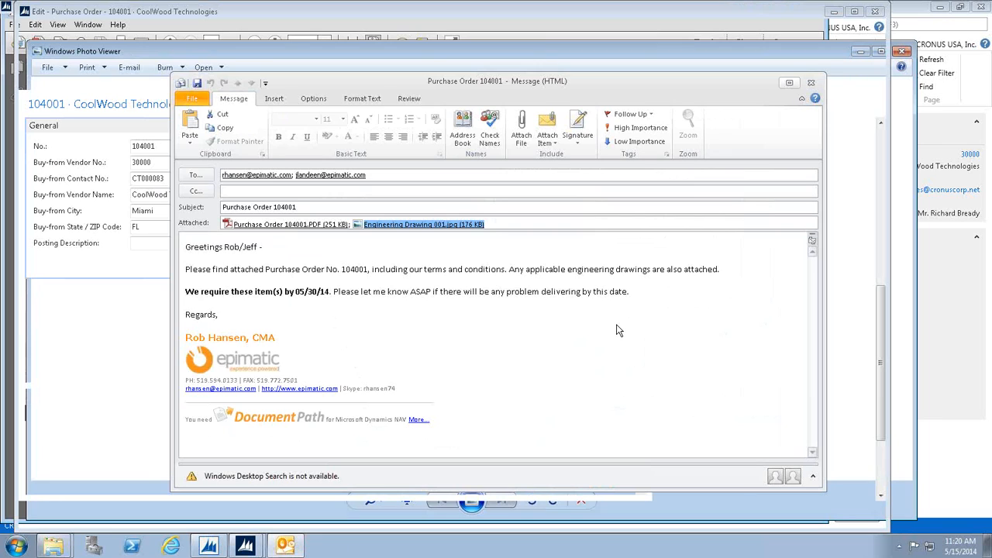
click(514, 304)
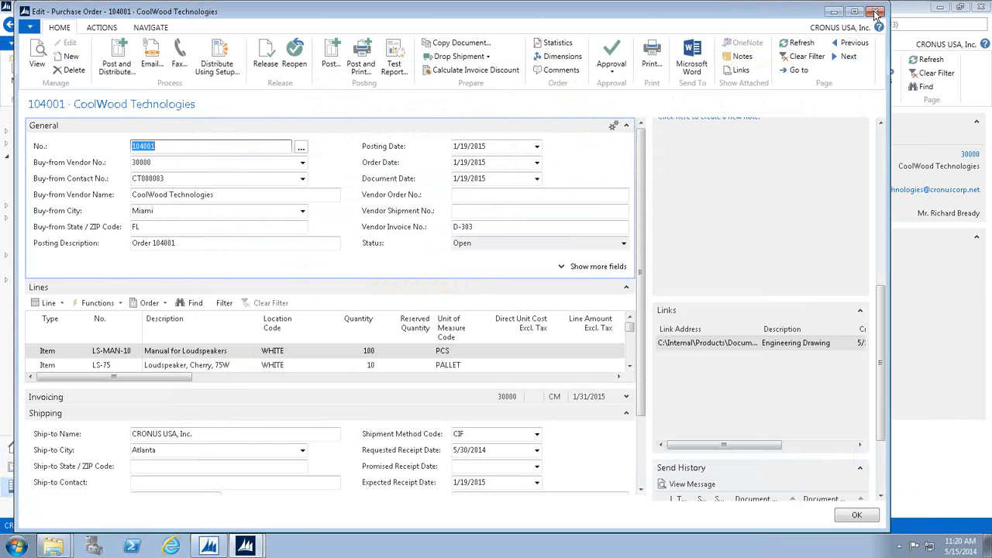
Close purchase order 104001, examine the batch distribution settings from the purchase orders list, and dismiss them without distributing.
click(876, 13)
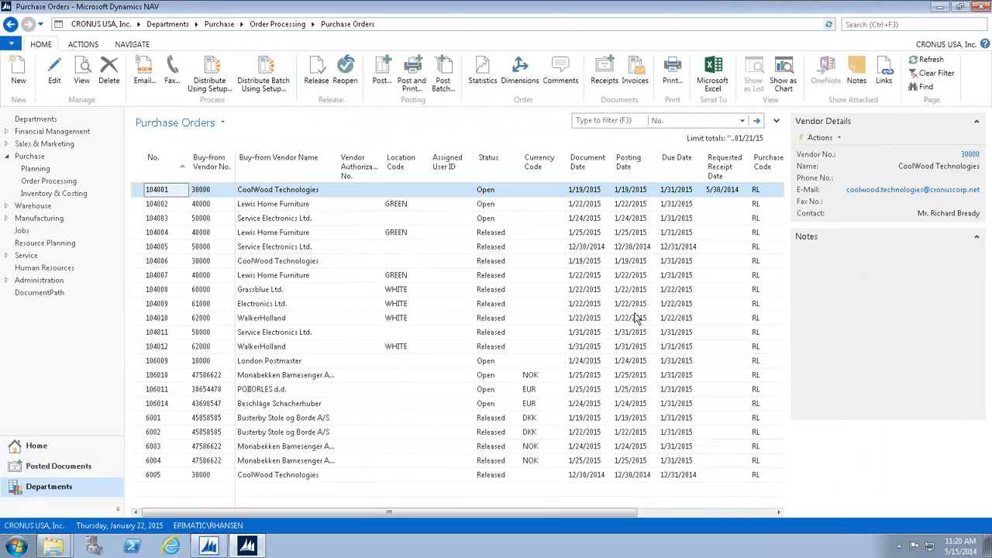
click(264, 72)
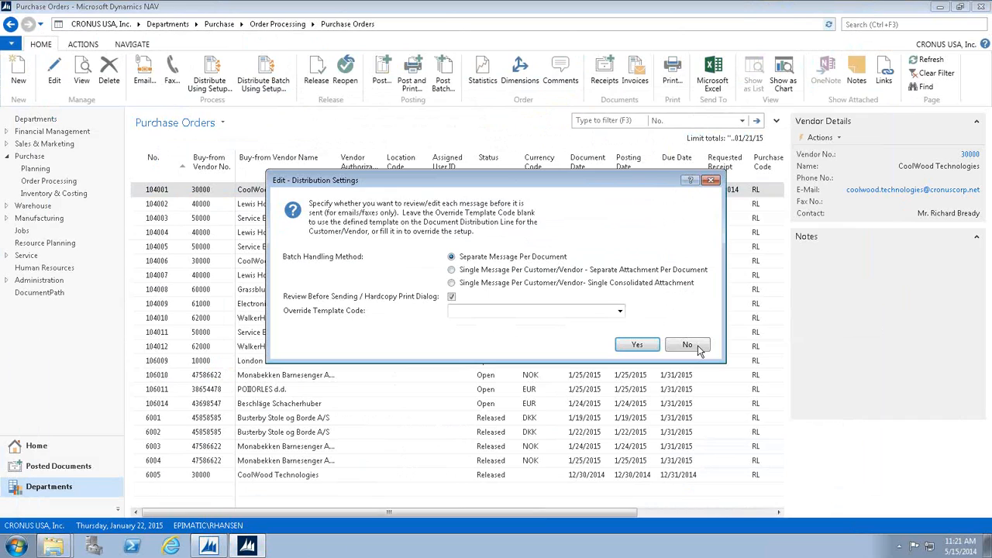
click(687, 345)
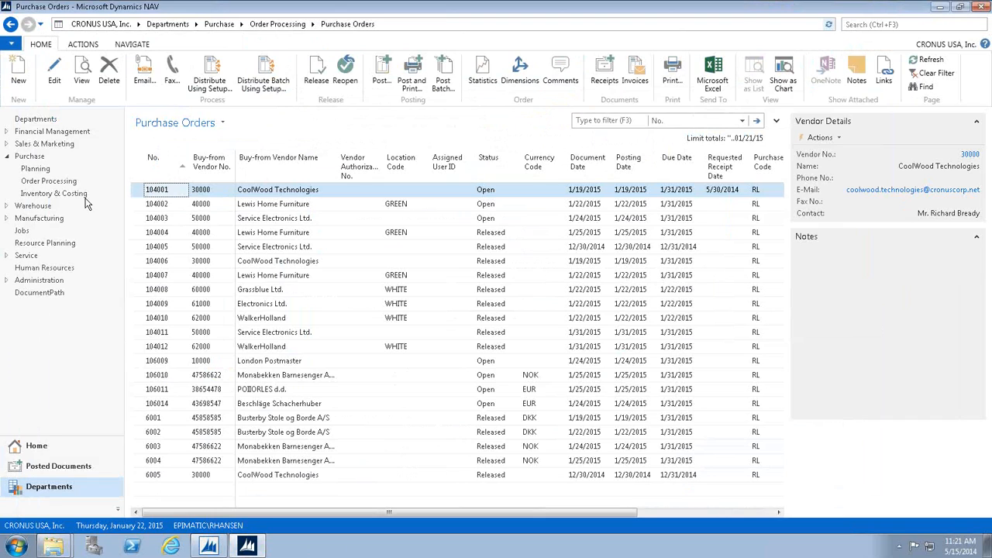
Open sales order 101016 for The Cannon Group PLC from Sales & Marketing order processing.
click(47, 144)
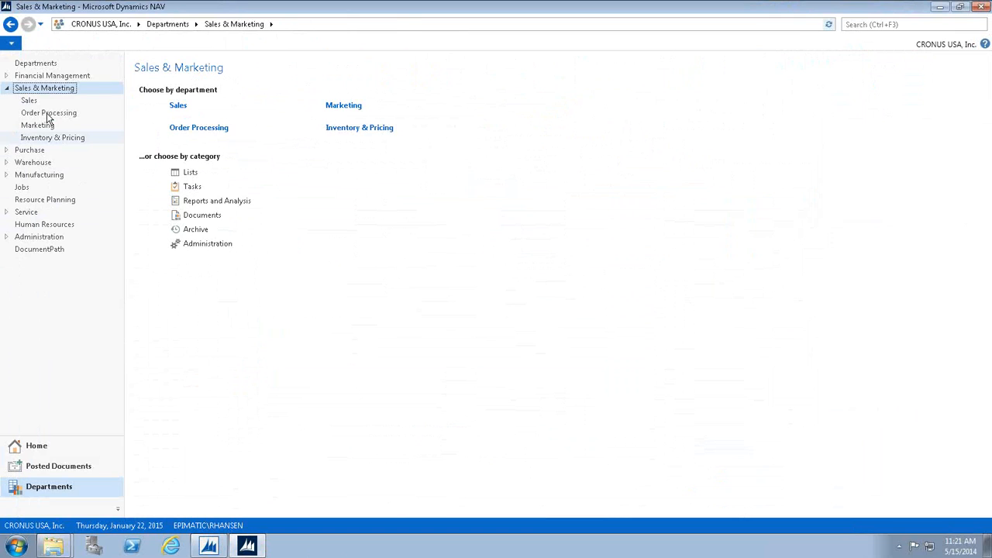
click(47, 113)
click(179, 138)
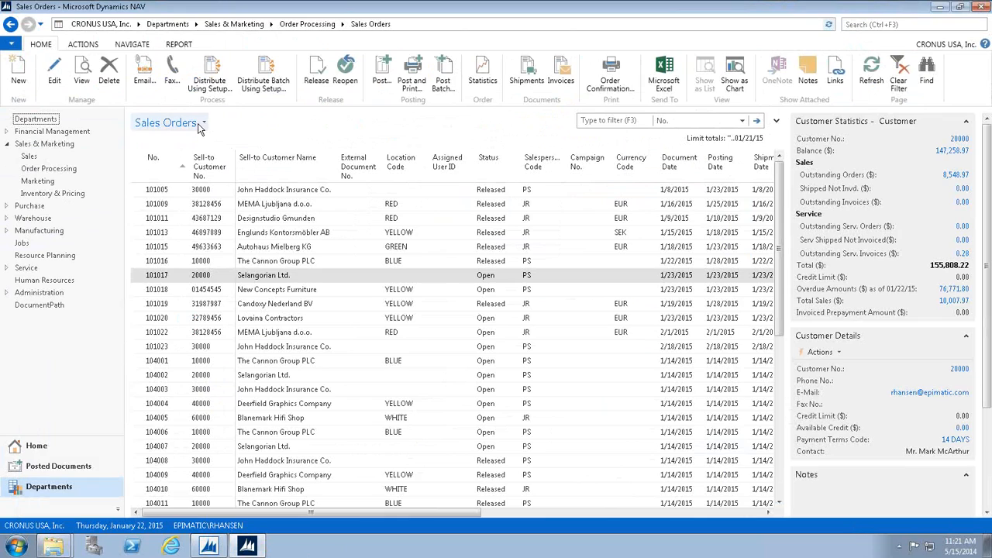
click(206, 268)
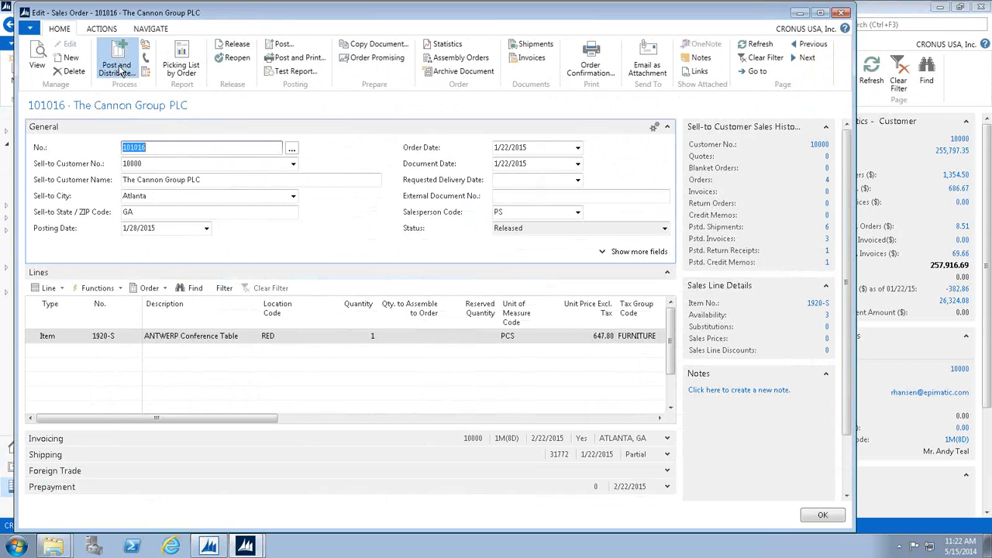
Examine the sales order's Post and Distribute options, including Ship and Invoice, and close the order without posting.
click(117, 68)
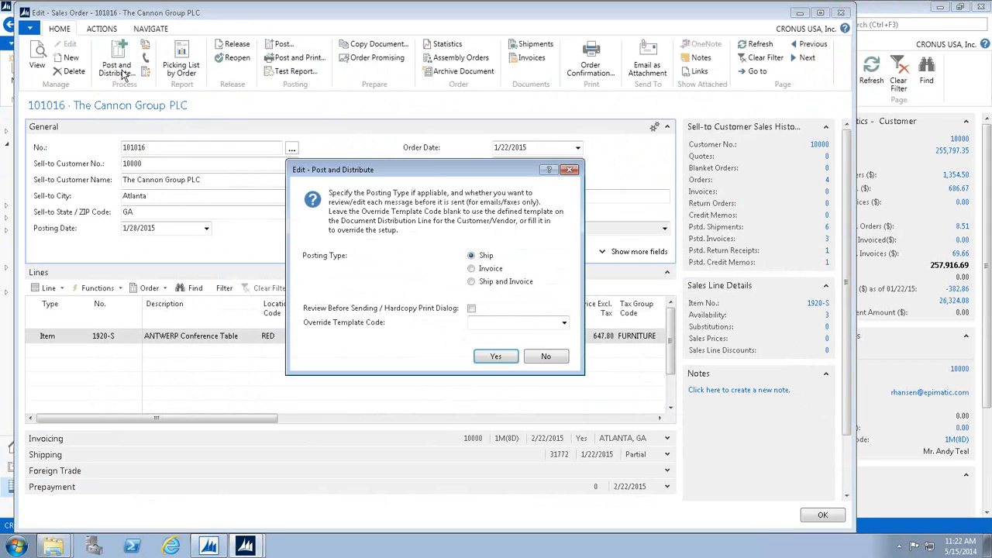
click(489, 284)
key(Escape)
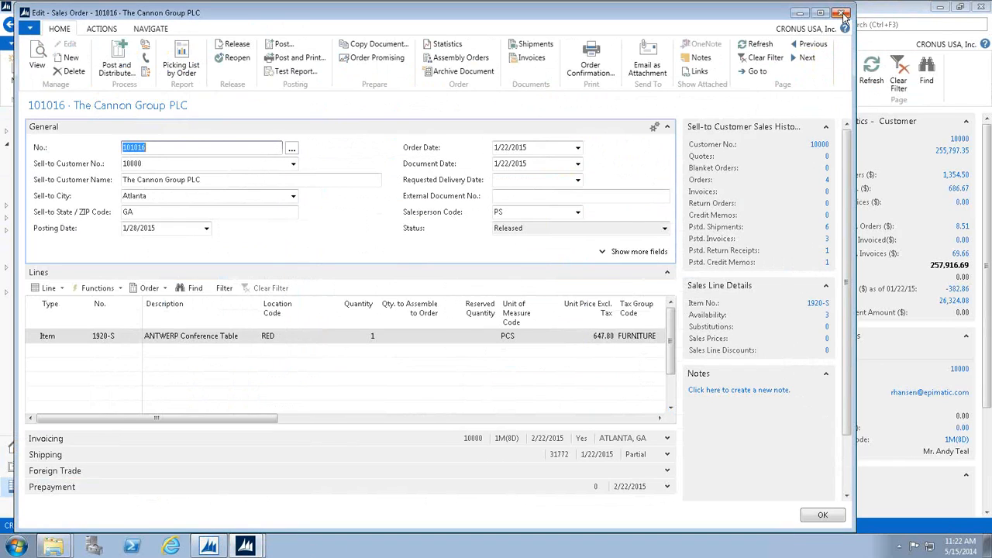
click(843, 14)
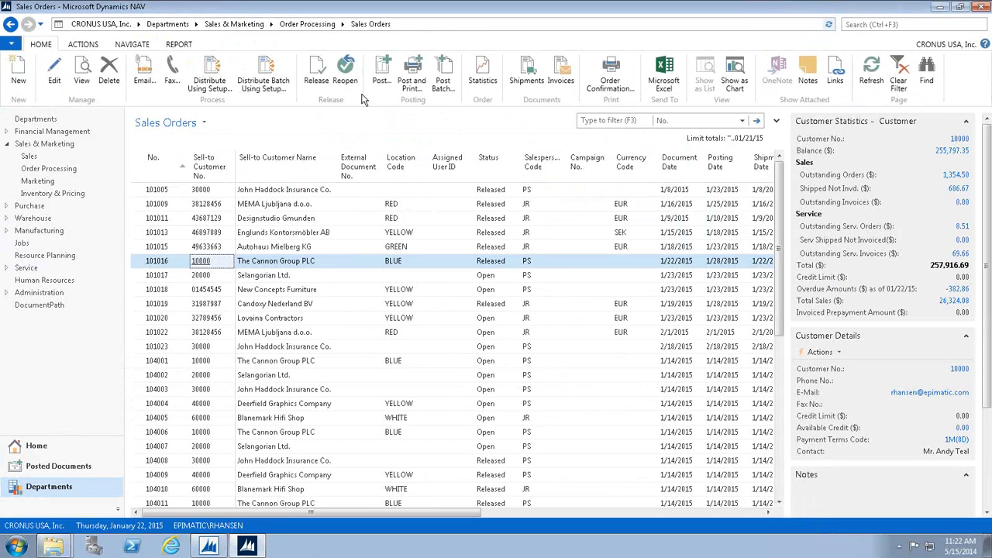
Distribute posted sales invoice 103001 using its setup, with review before sending and S.INV-UNPAID as the override template.
click(80, 472)
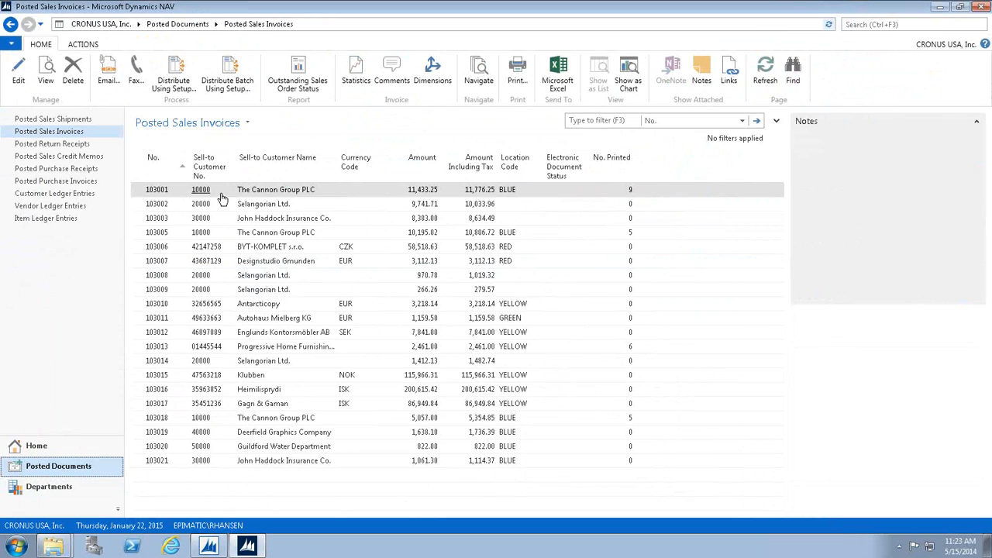
click(279, 193)
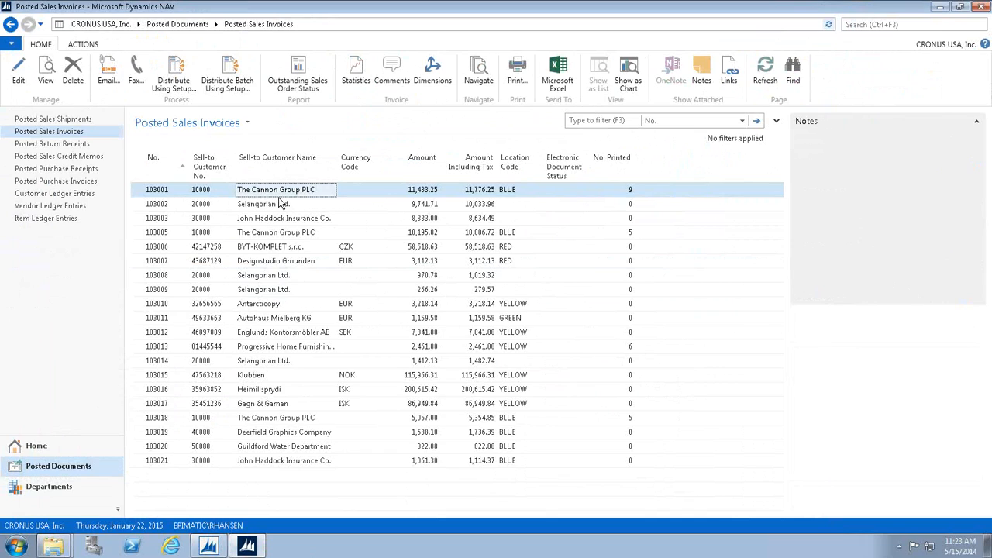
click(175, 81)
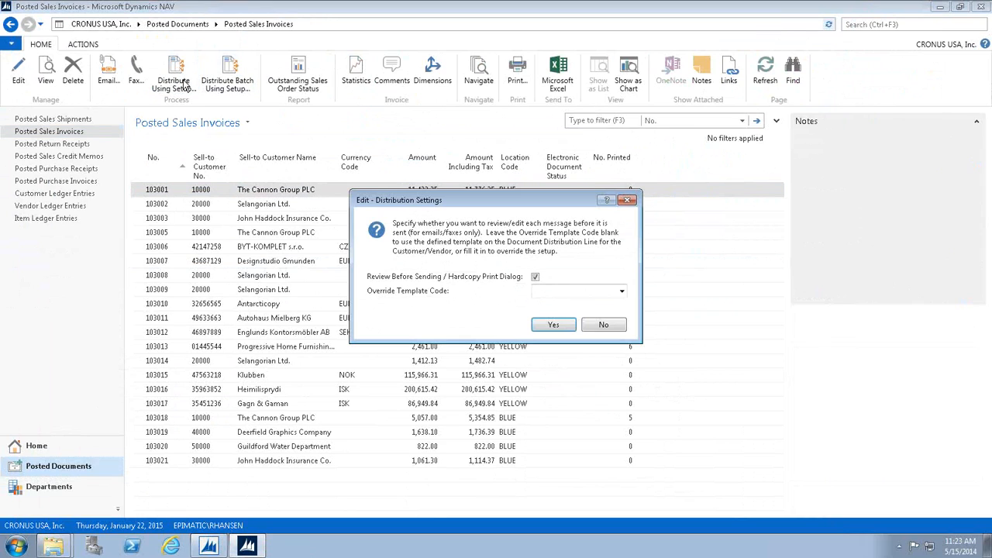
click(621, 292)
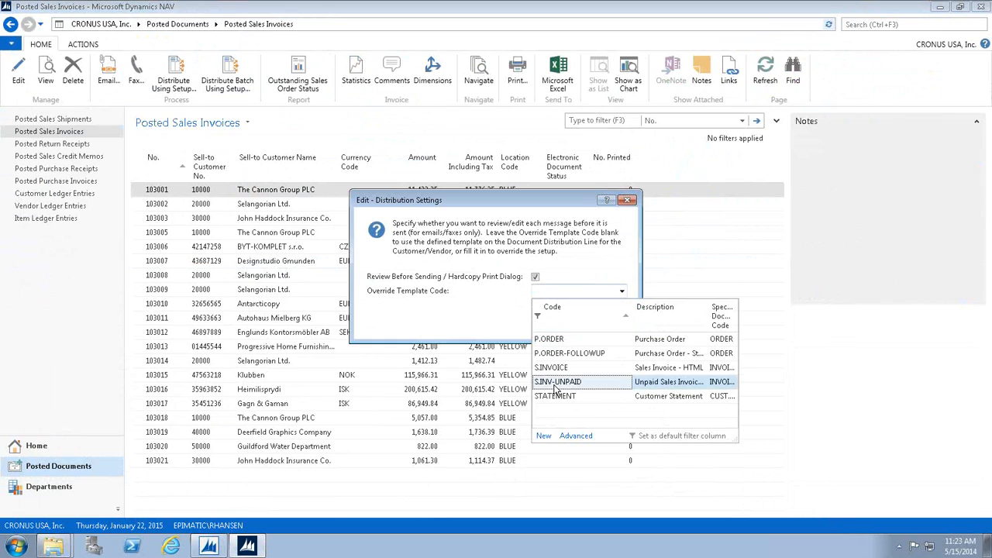
click(554, 384)
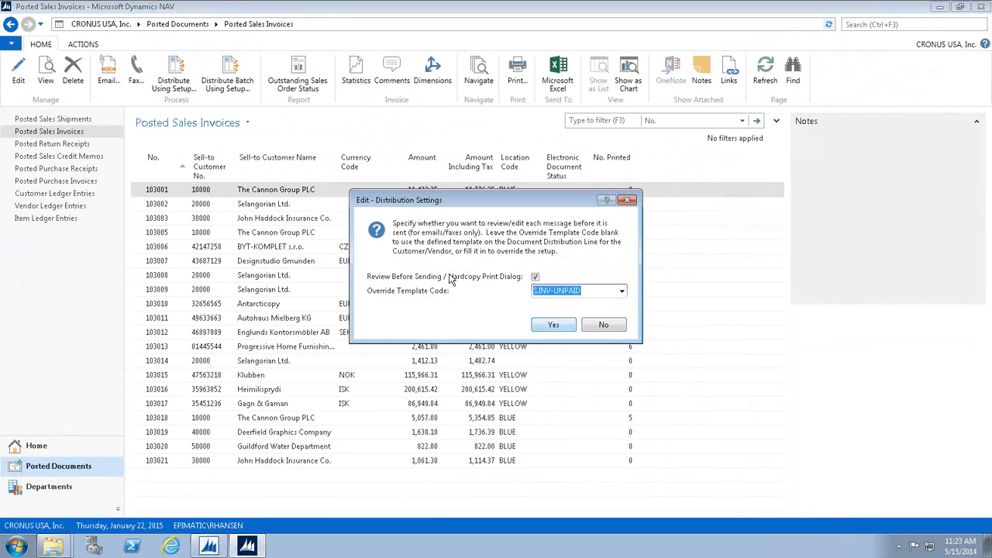
key(Return)
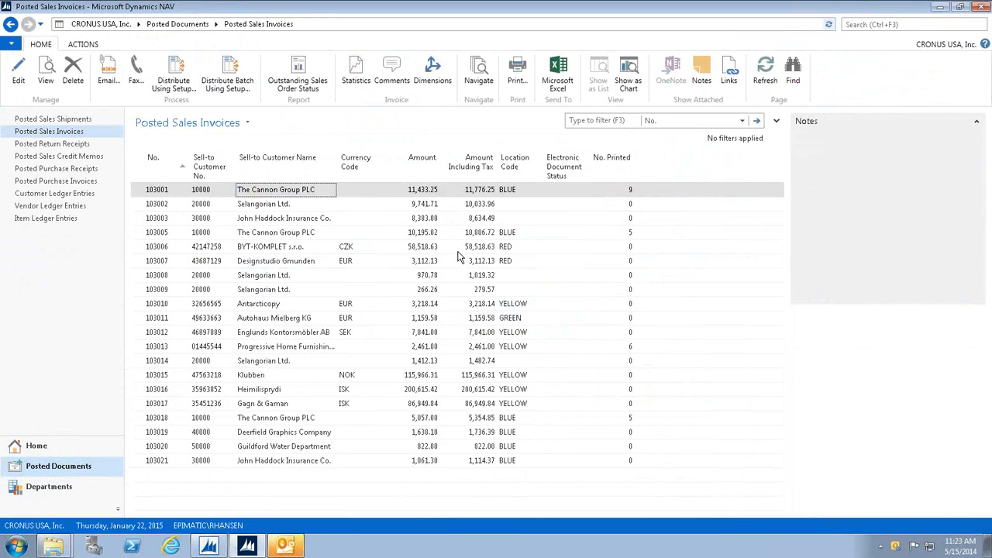
Switch to Outlook to review the outstanding-invoice email for 103001, and close it without saving changes.
click(286, 546)
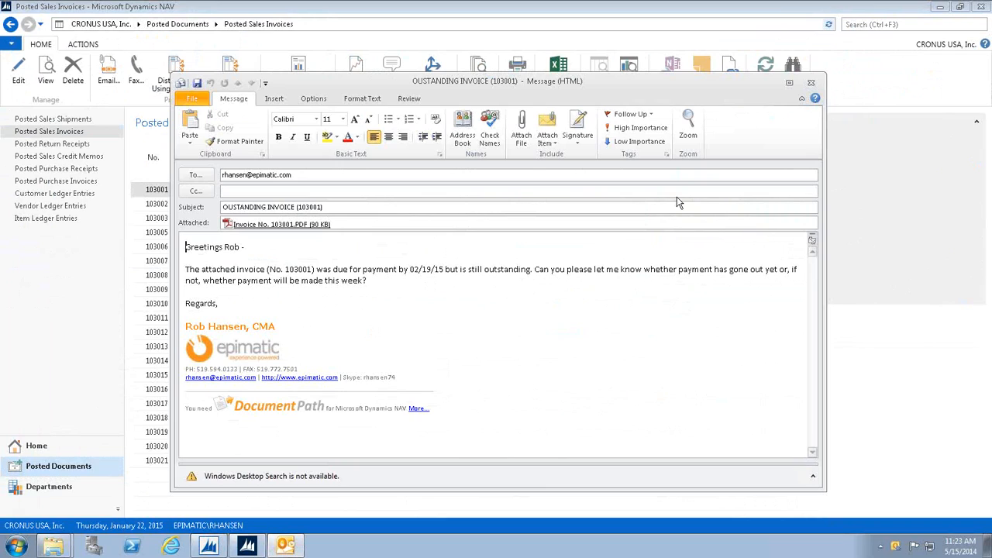
click(808, 83)
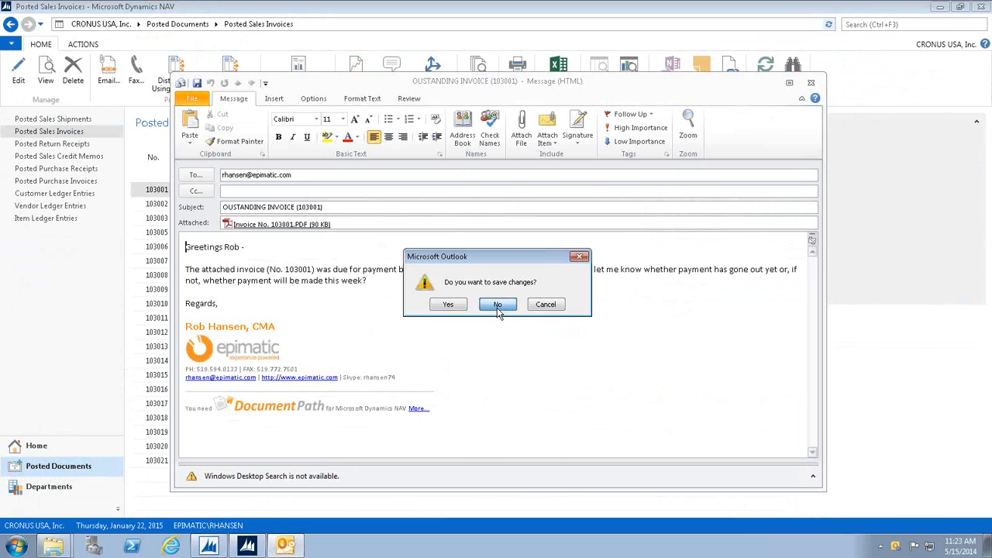
click(497, 304)
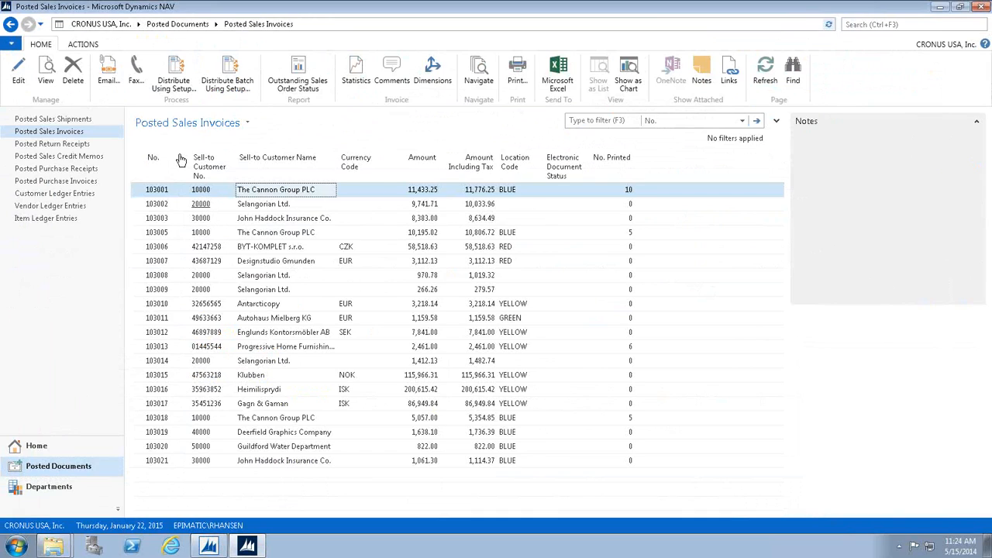
Distribute customer statements from DocumentPath using report 10072, including copies of open documents and skipping customers without a distribution setup.
click(48, 487)
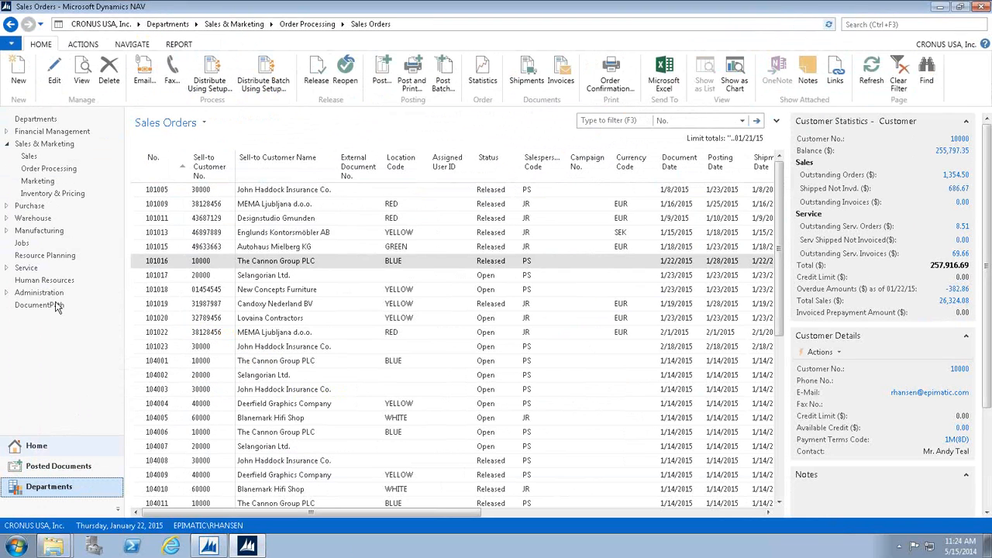
click(38, 305)
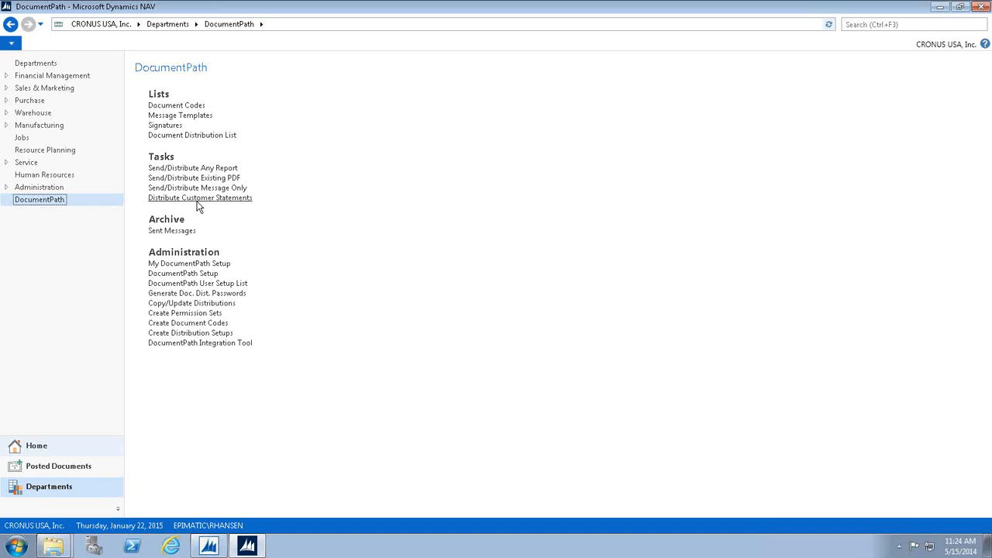
click(198, 198)
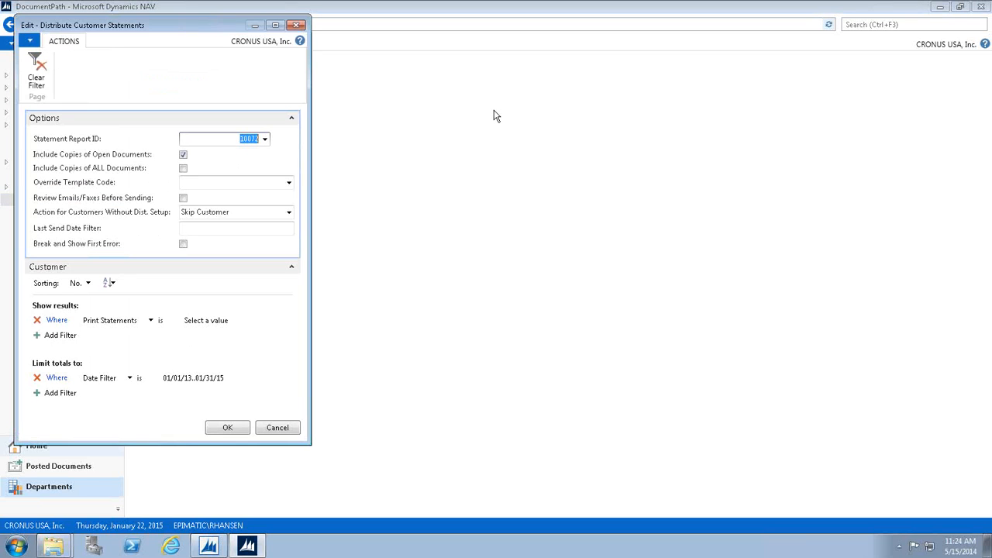
drag(668, 138, 669, 140)
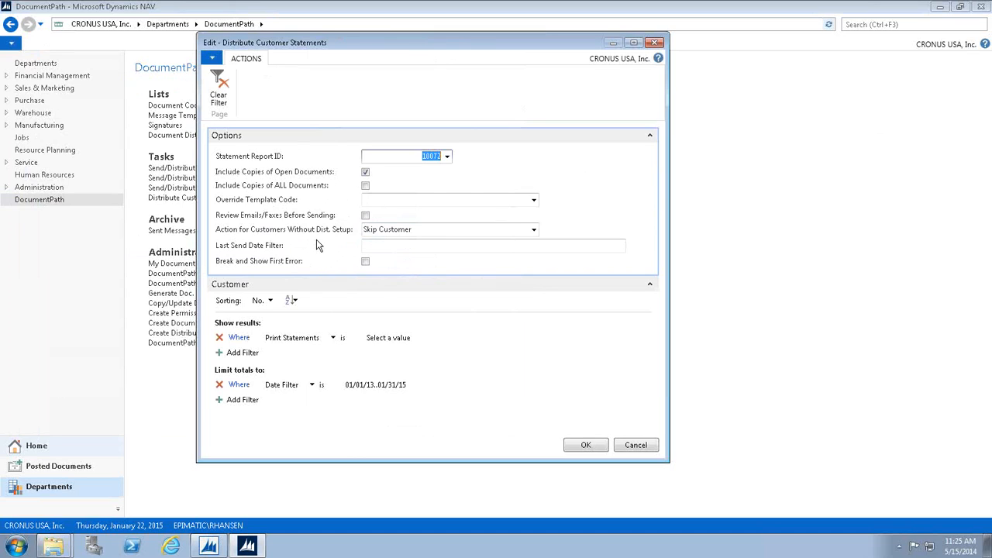
click(586, 447)
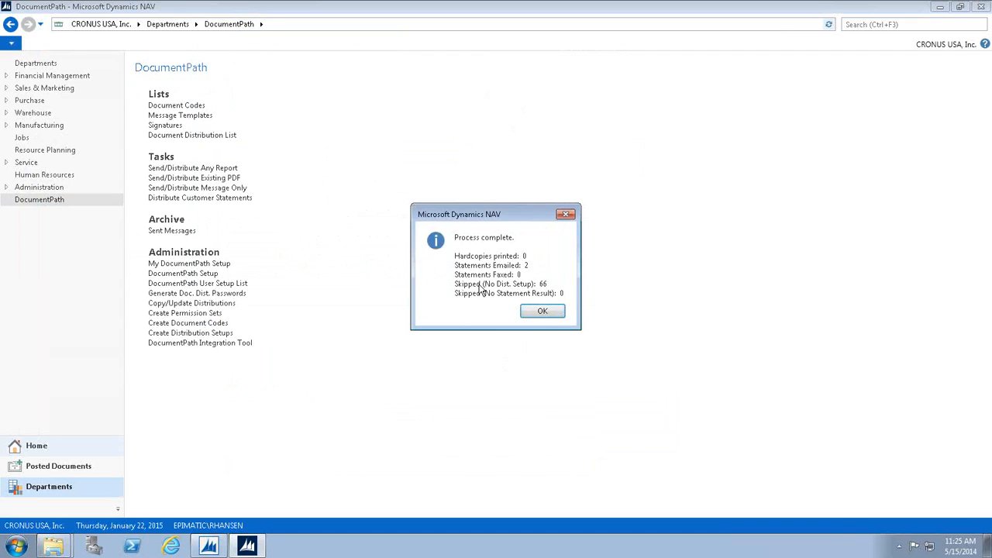
click(542, 313)
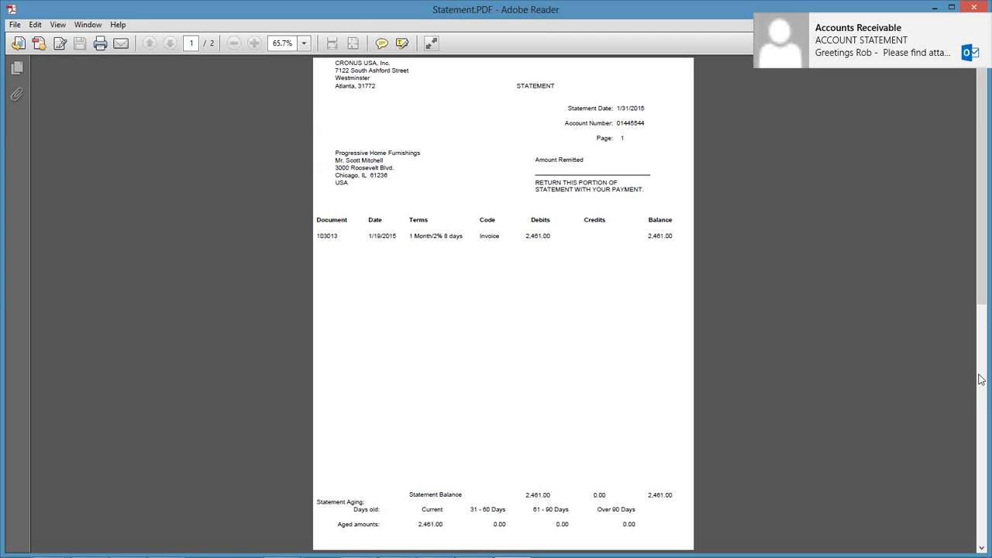
Check the invoice copy on page 2 of Statement.PDF, close the file, and review the balance in the ACCOUNT STATEMENT email.
click(980, 379)
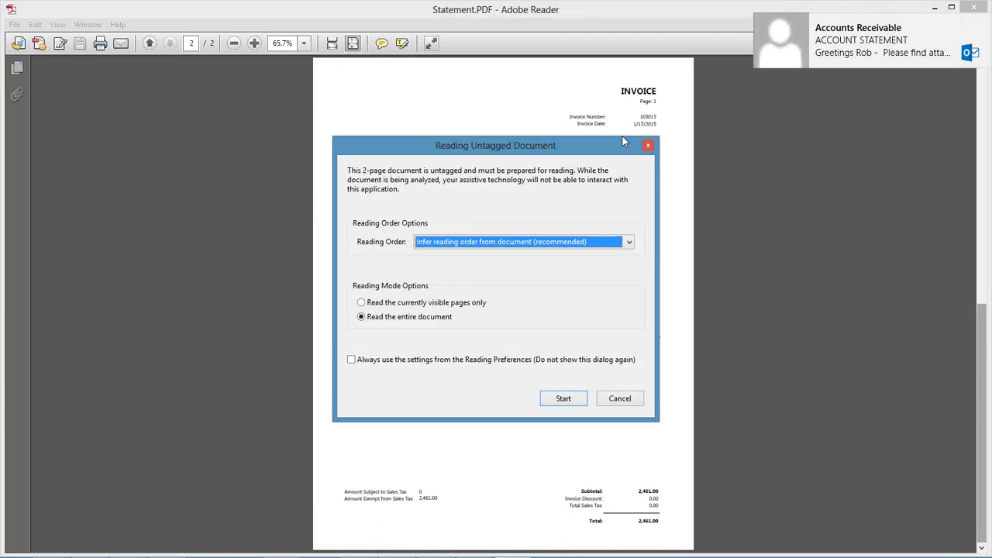
click(648, 145)
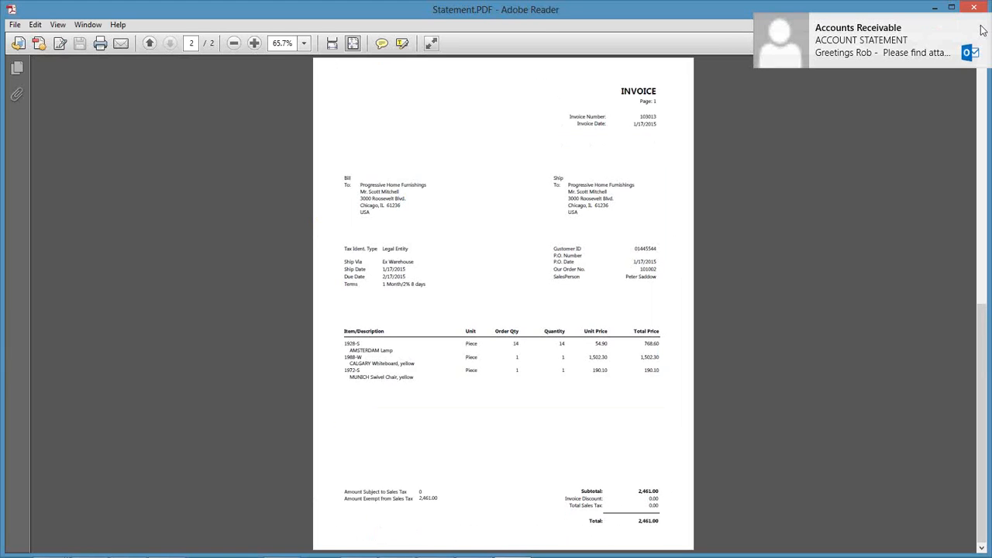
click(978, 14)
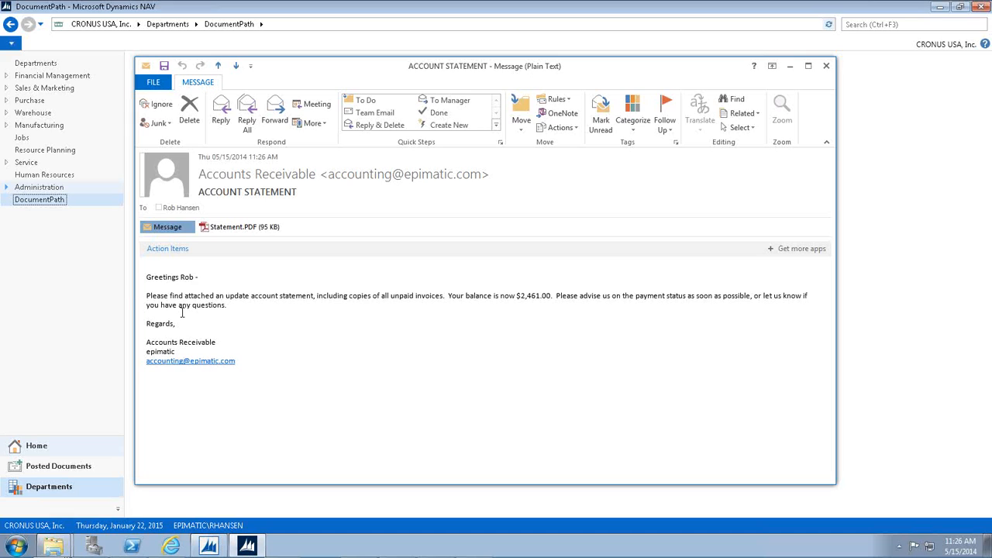
double_click(526, 295)
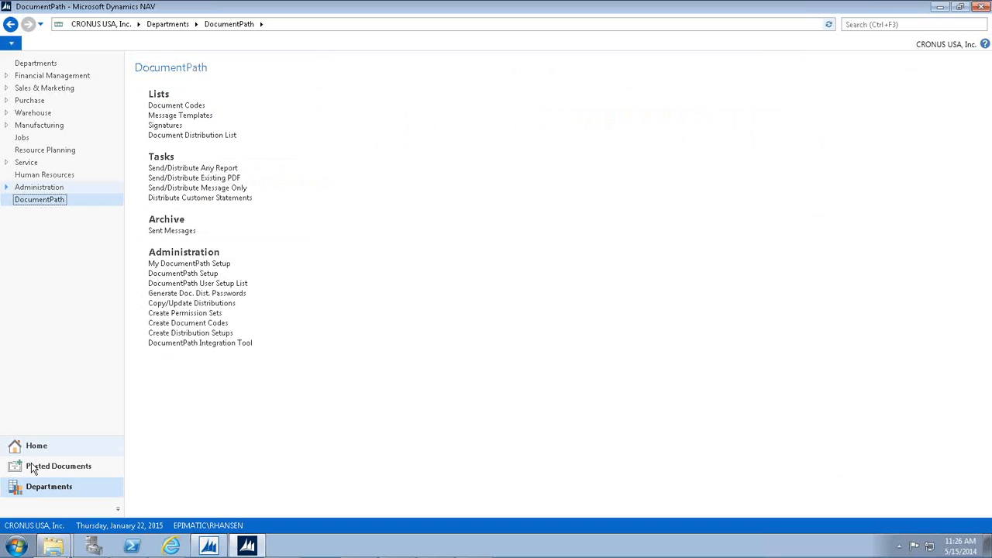
Open the BANK batch's payment journal from Cash Management in the Financial Management department.
click(52, 76)
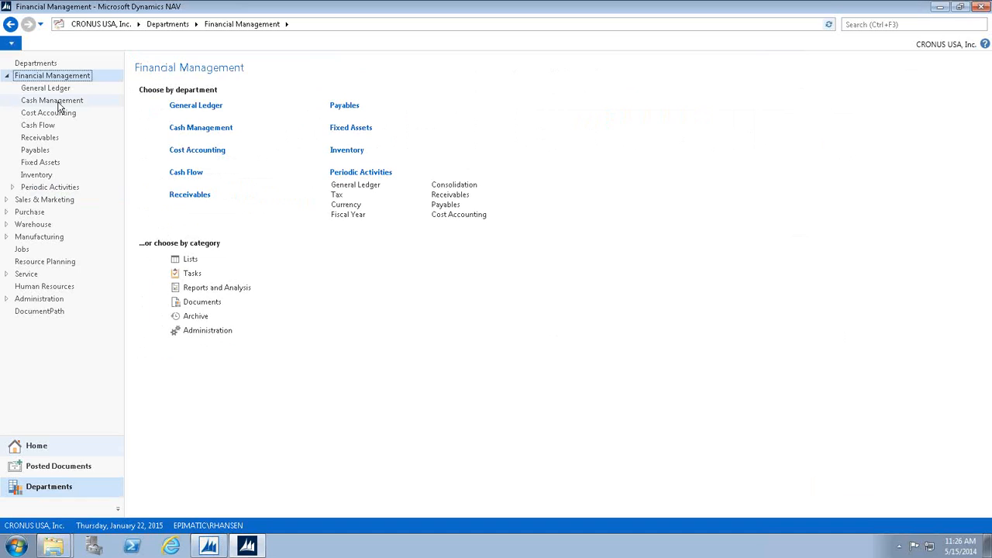
click(56, 102)
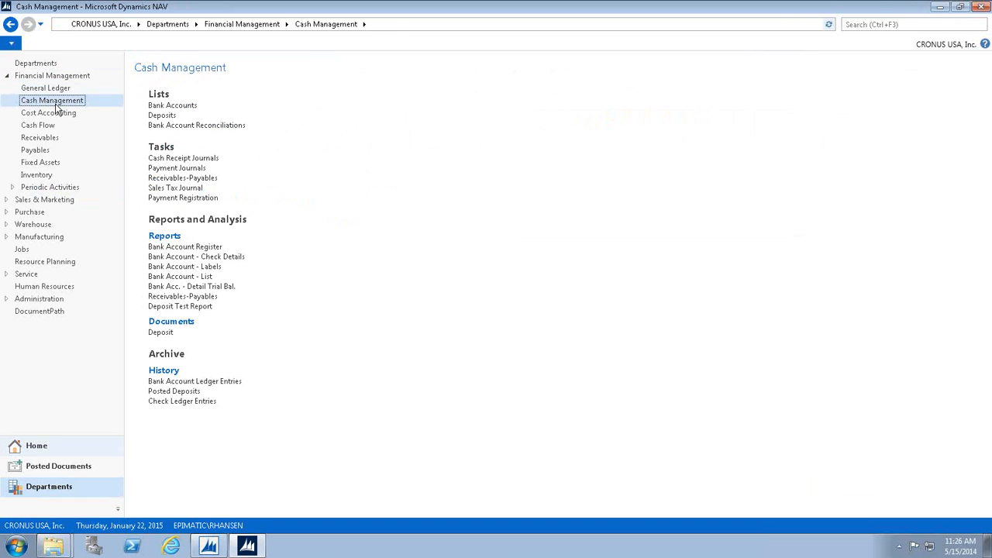
click(172, 168)
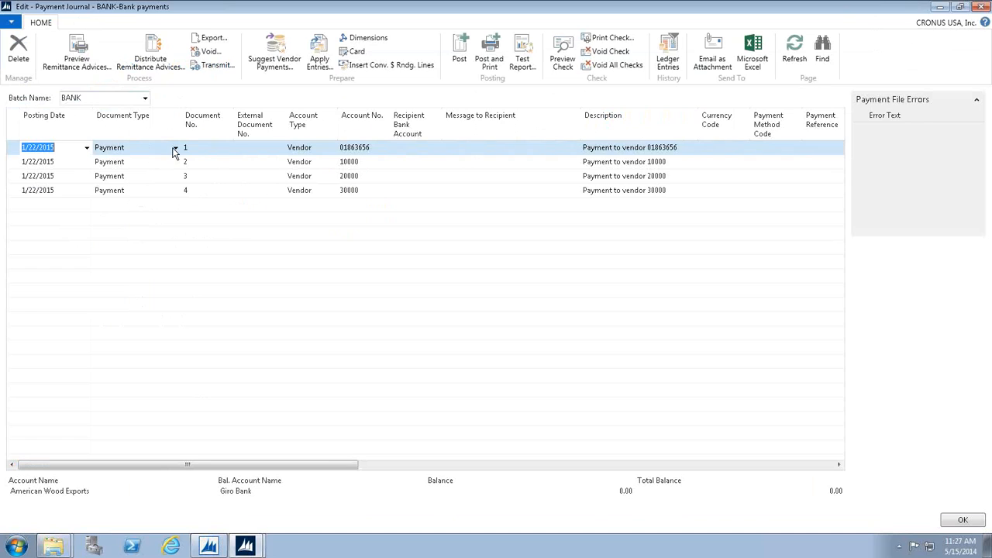
Try to distribute remittance advices from the BANK payment journal, and close the journal.
click(159, 69)
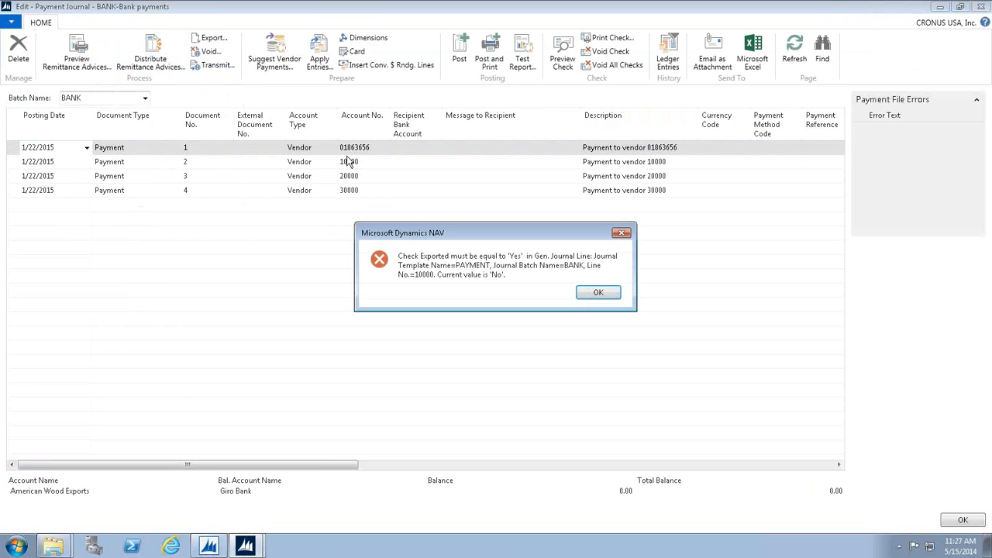
click(595, 298)
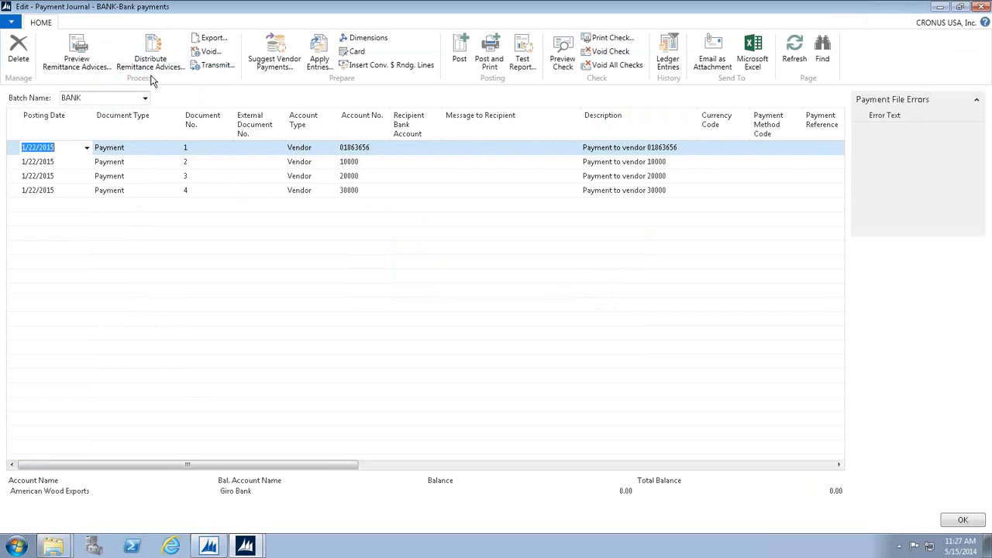
click(148, 62)
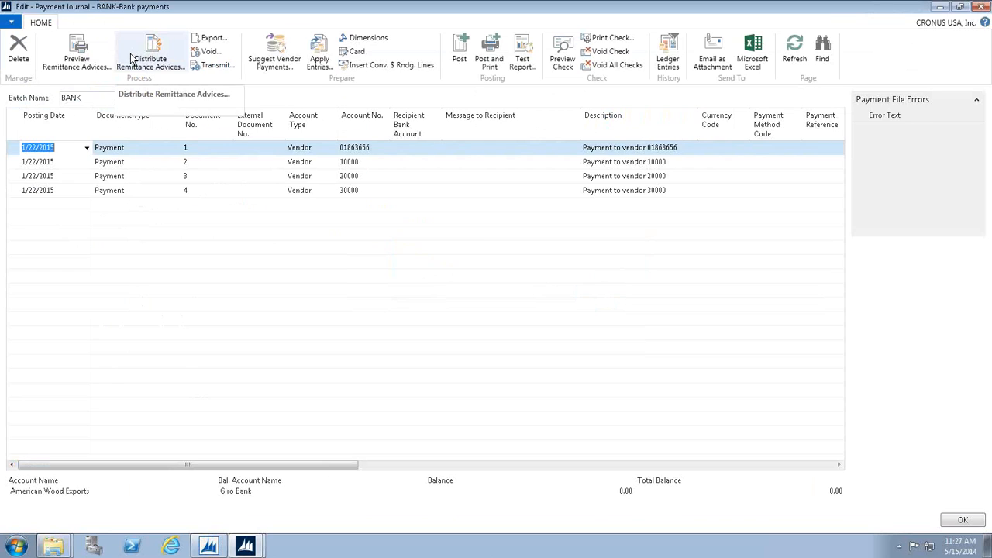
click(980, 9)
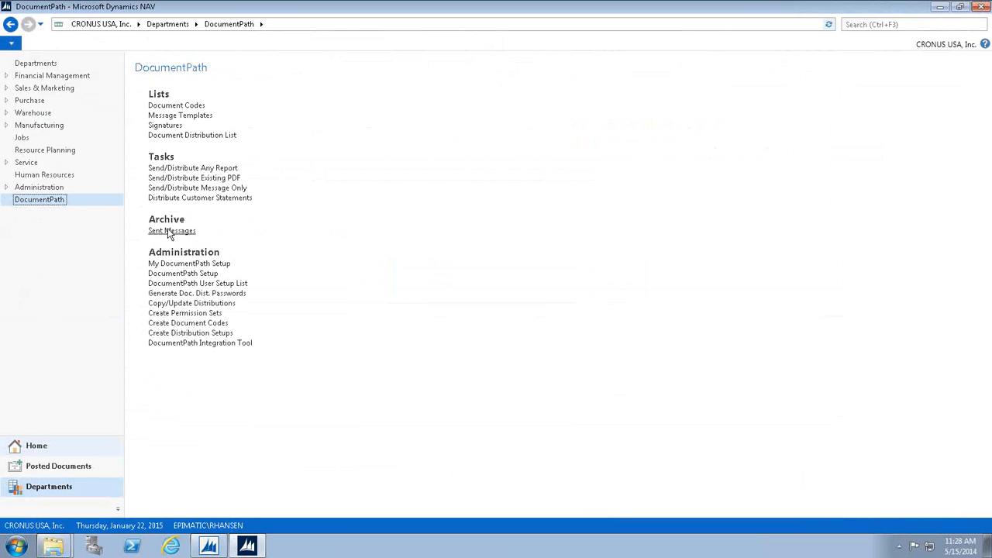
Open DocumentPath's Sent Messages archive and look through the emails down to the most recent entry.
click(169, 231)
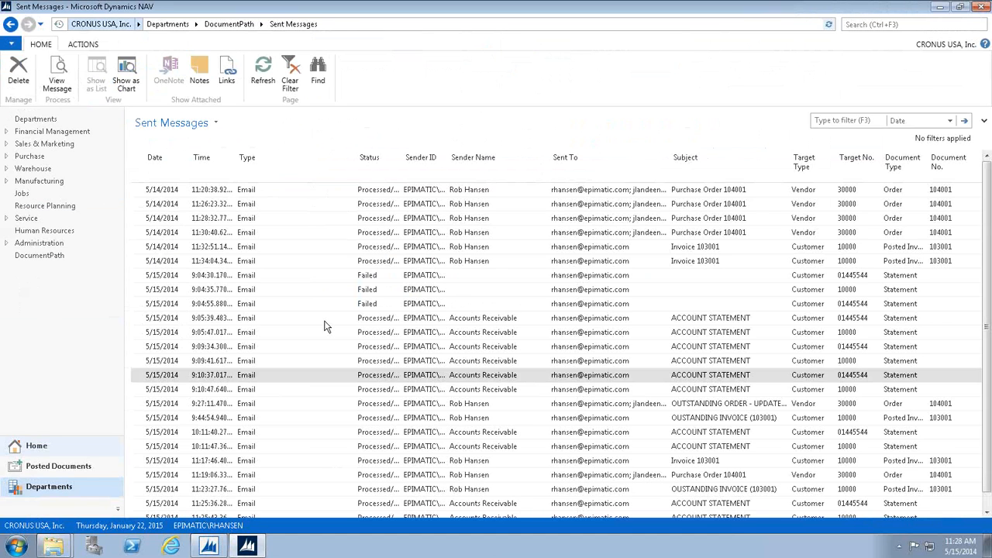
key(Down)
key(Down)
key(Down)
key(Down)
key(Down)
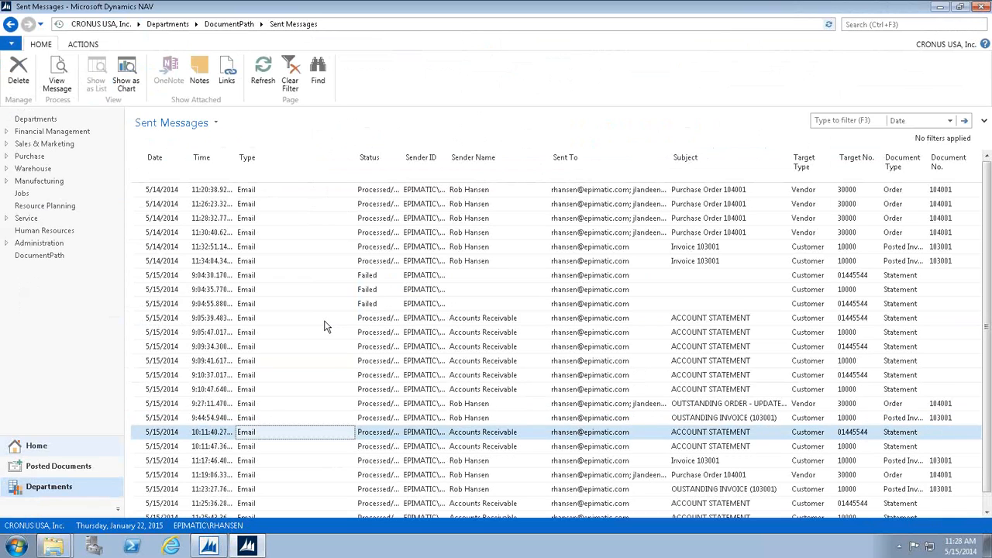
key(Down)
key(Down)
key(Down)
key(Down)
key(Down)
key(Down)
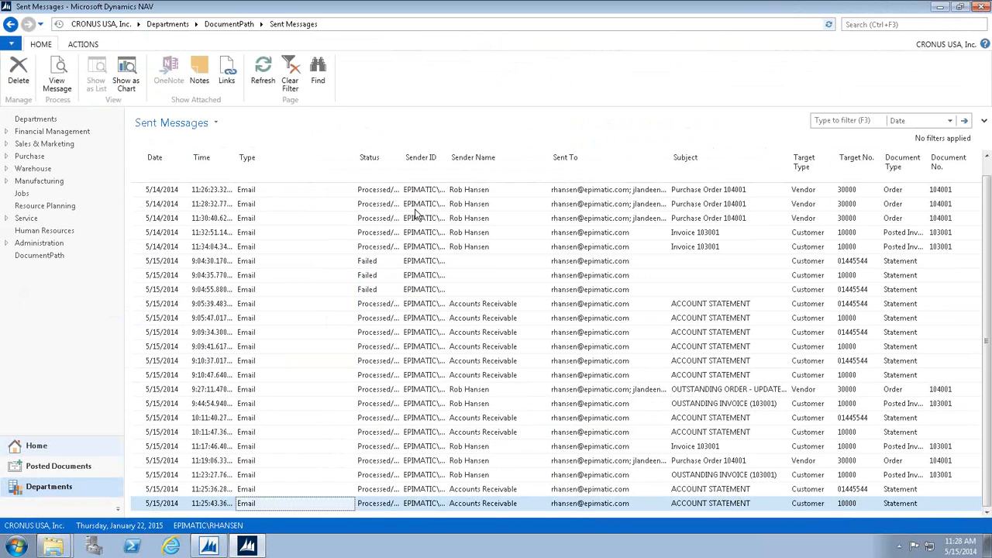
Open the purchase order email sent on 5/15/2014 at 11:19, view its purchase order PDF attachment, and close both.
click(436, 462)
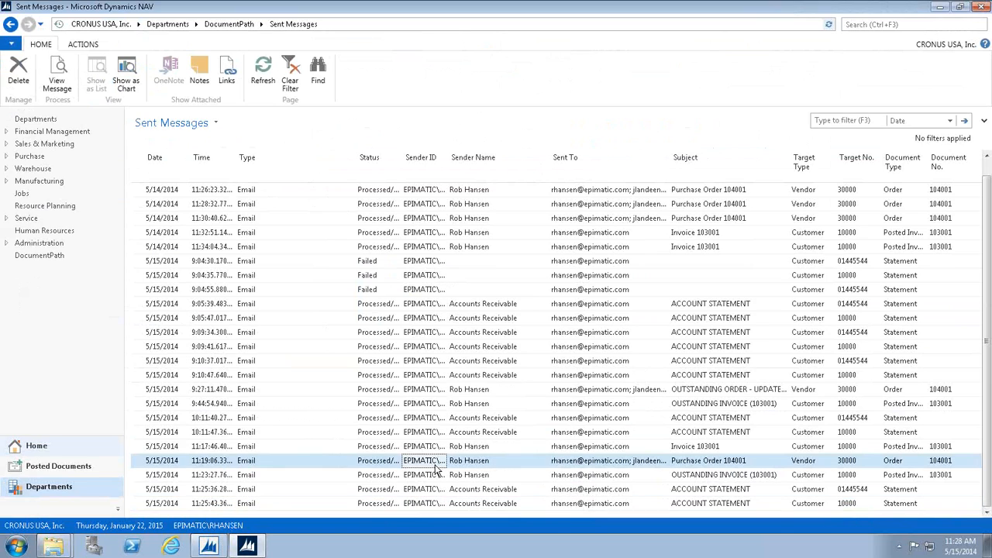
double_click(435, 465)
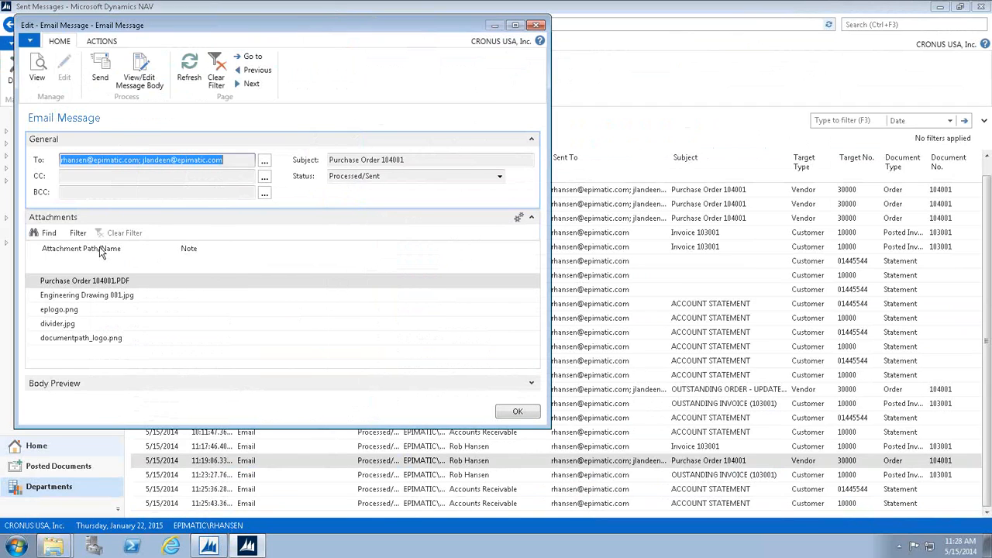
click(81, 284)
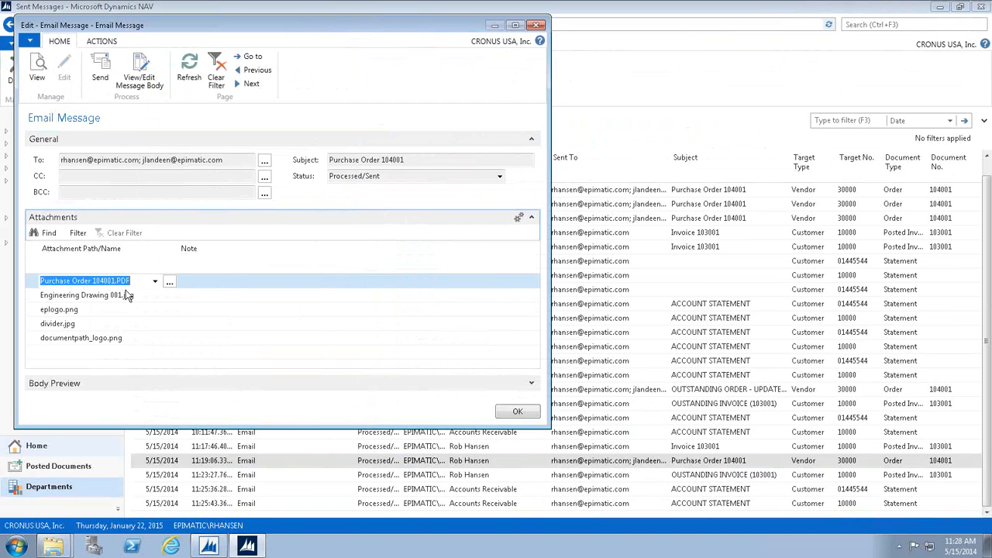
click(170, 284)
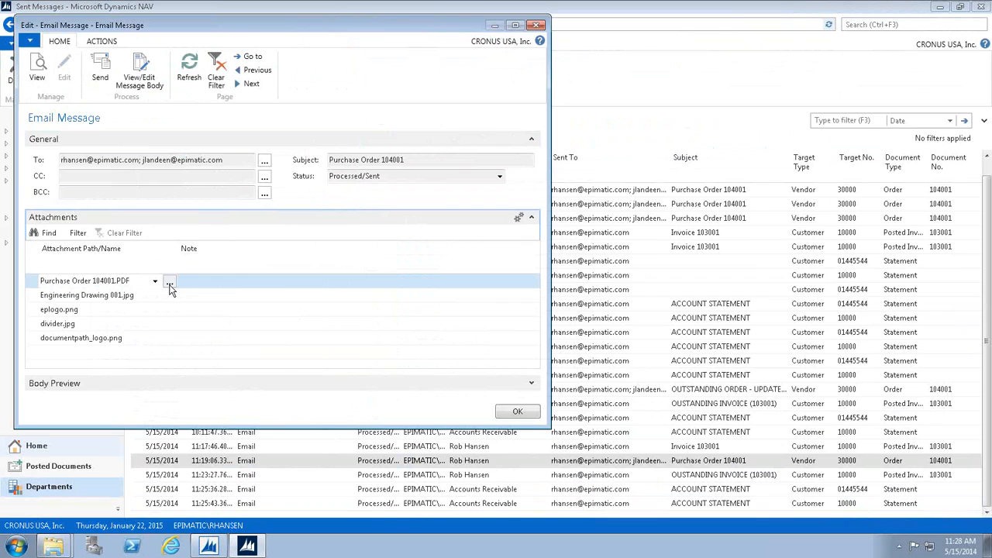
click(319, 253)
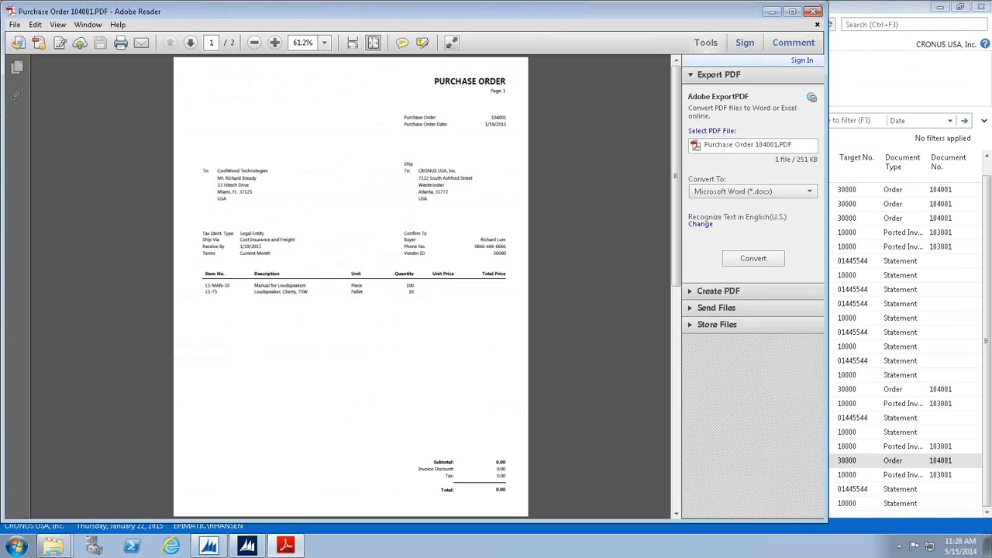
click(812, 12)
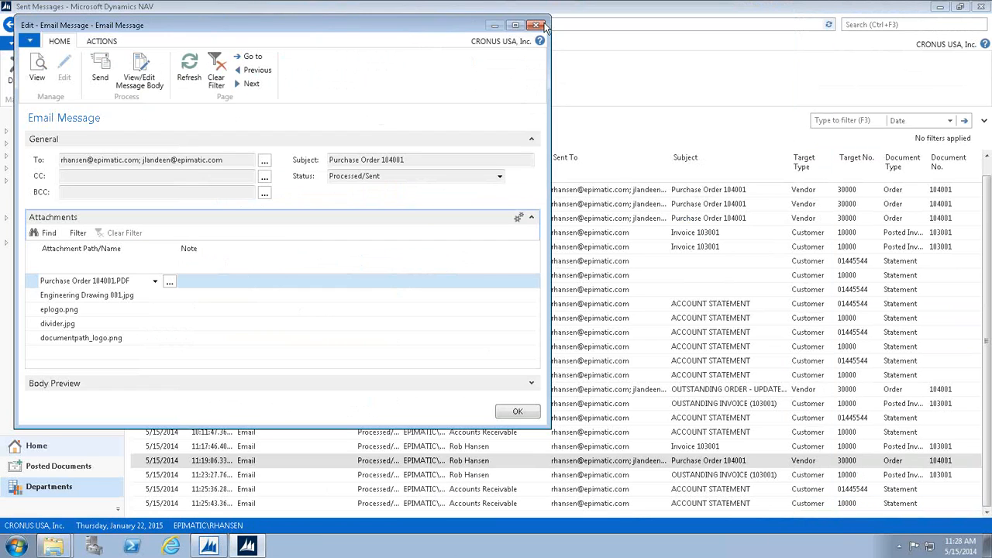
key(Escape)
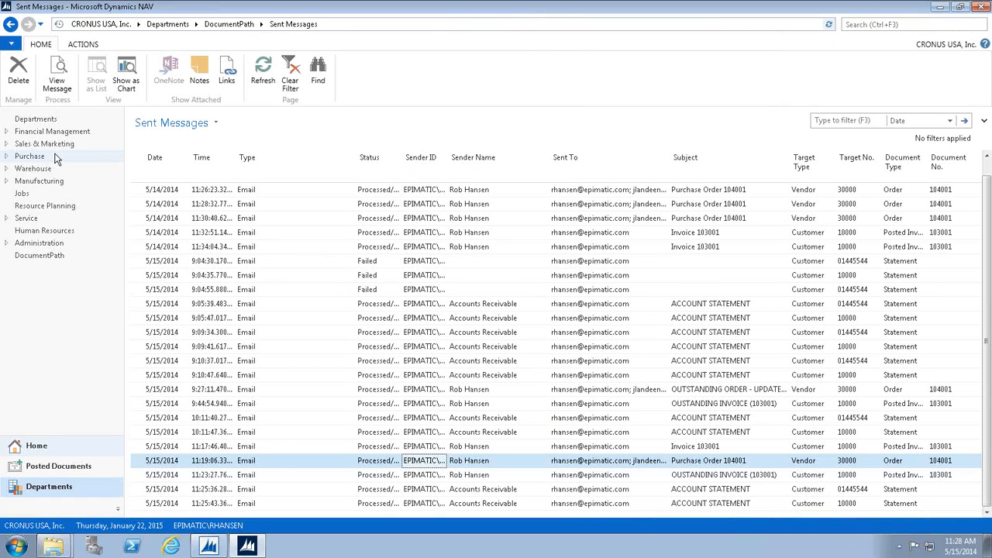
Open the CoolWood Technologies vendor card from the vendor list in Purchase Order Processing.
click(29, 156)
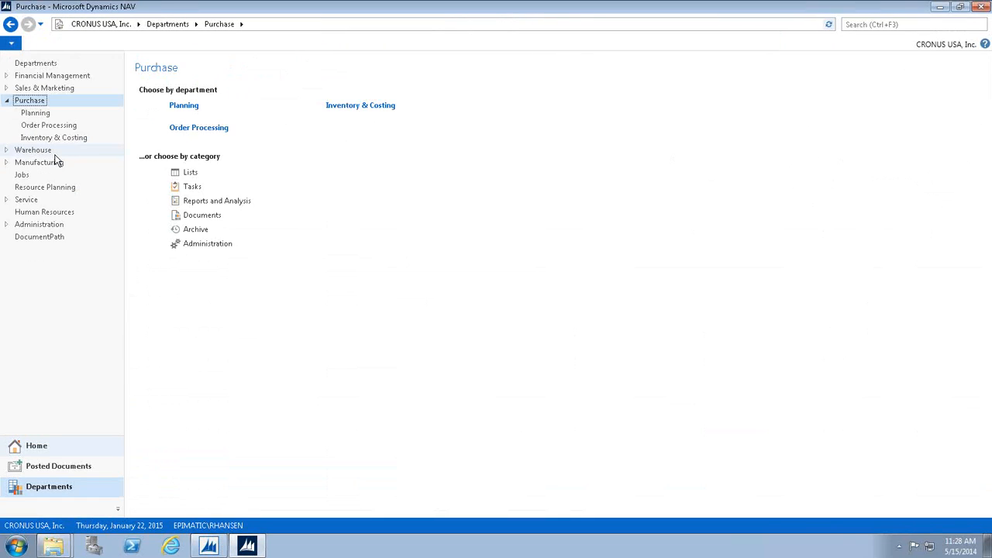
click(184, 130)
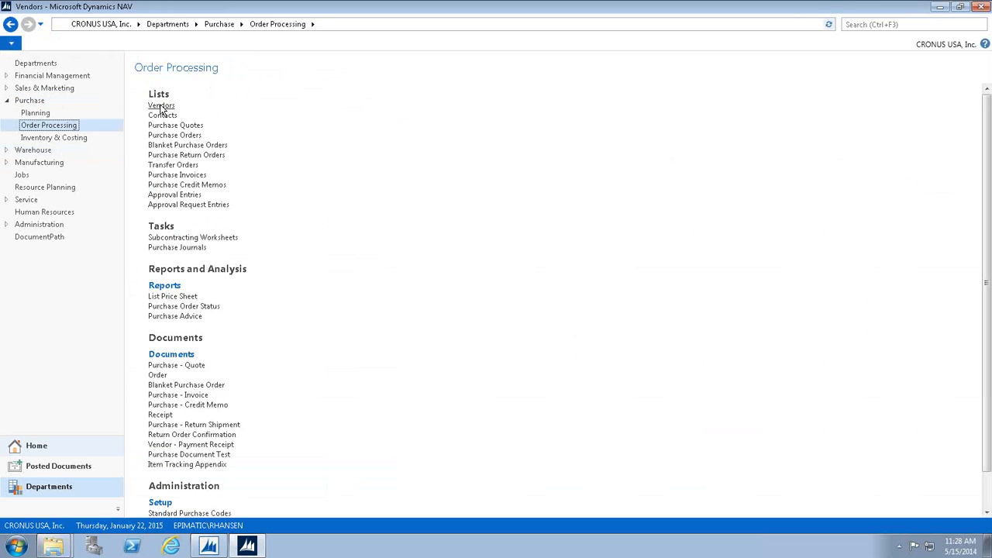
click(161, 106)
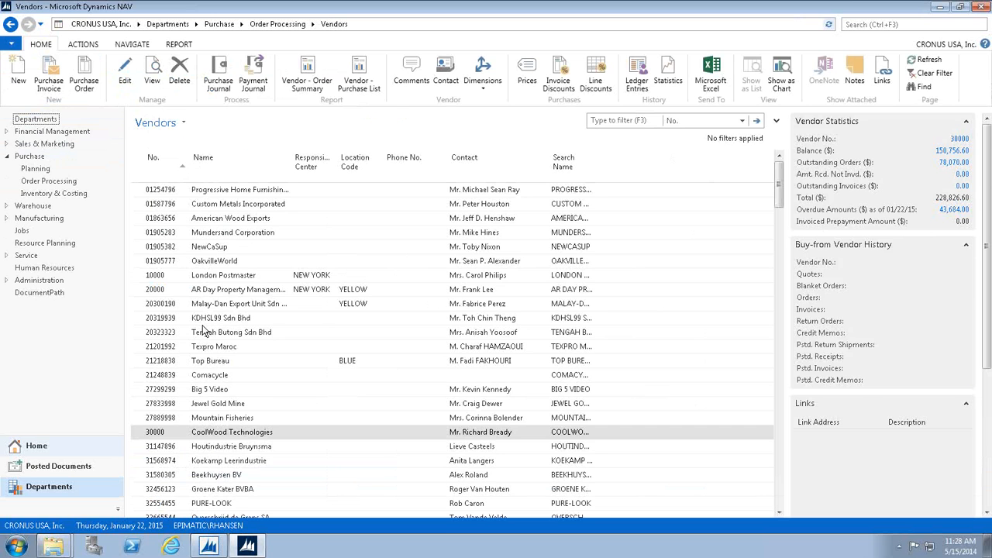
click(173, 435)
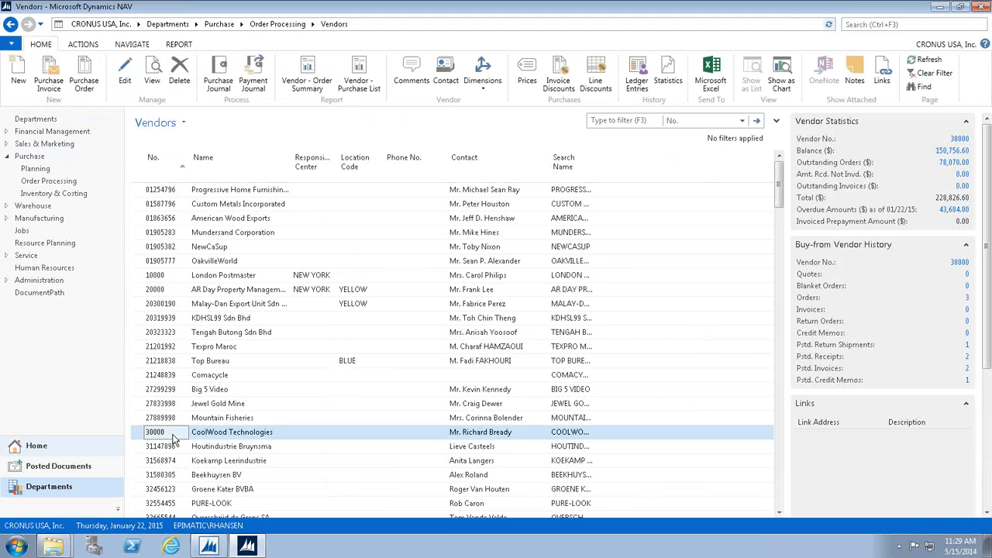
double_click(174, 439)
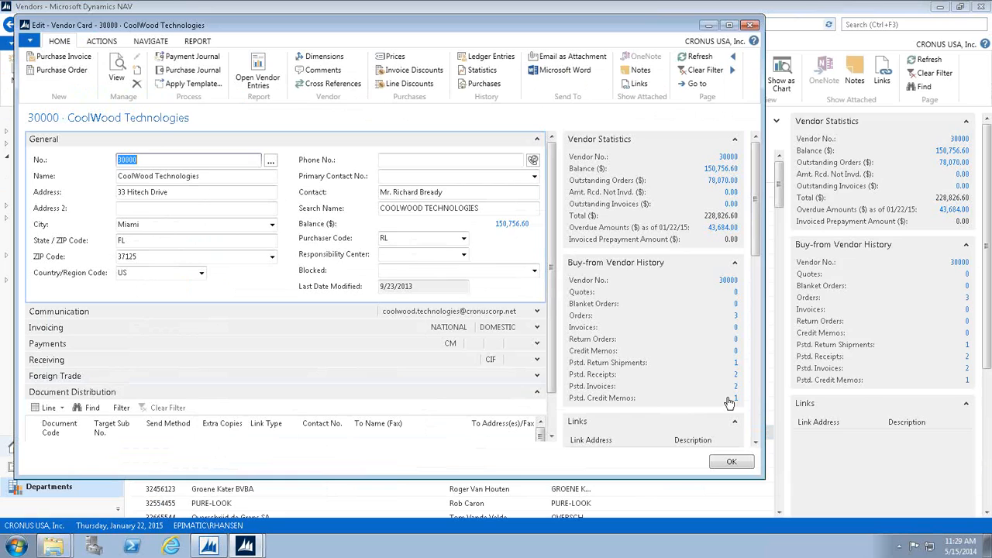
Check which FactBoxes the vendor card is set to show, review its Send History, and close the card.
click(756, 407)
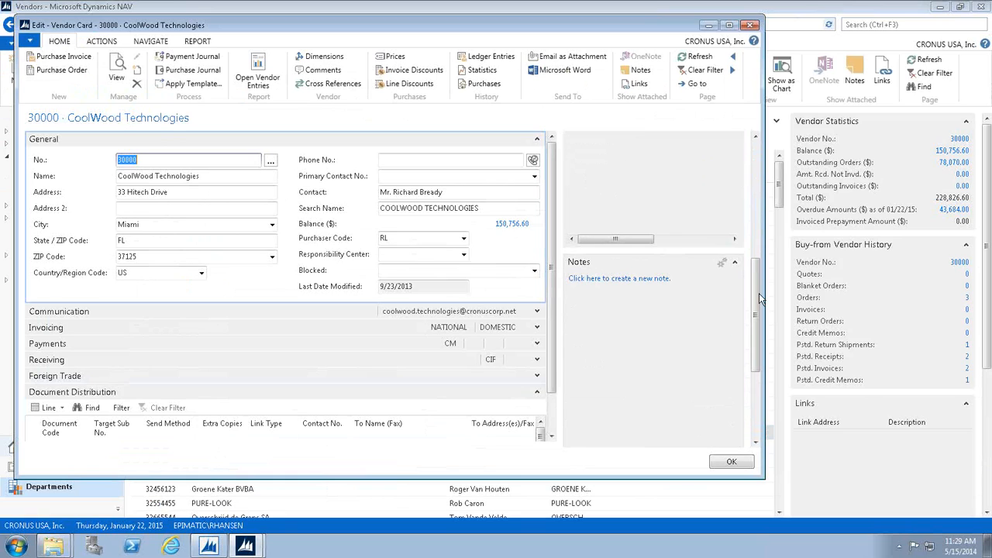
scroll(704, 266, up, 3)
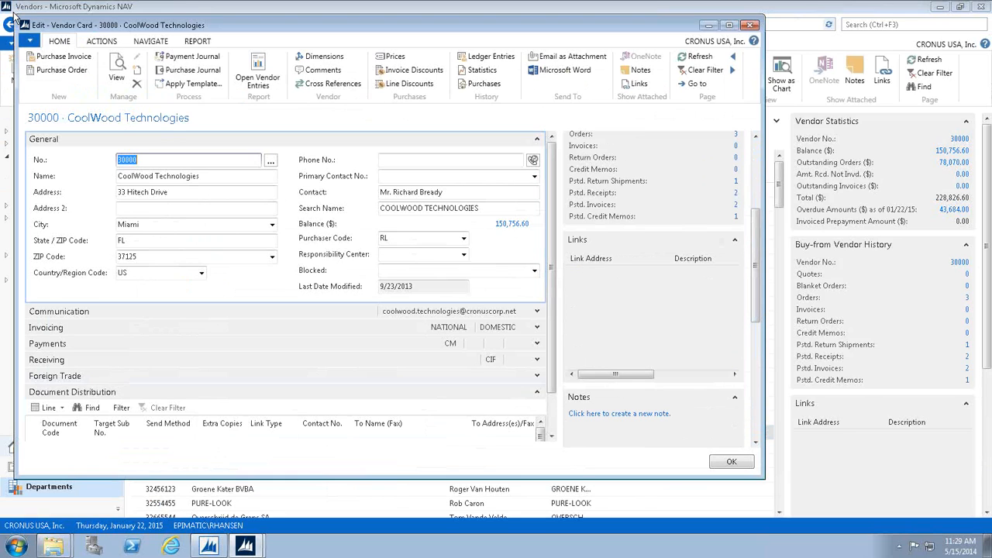
click(31, 45)
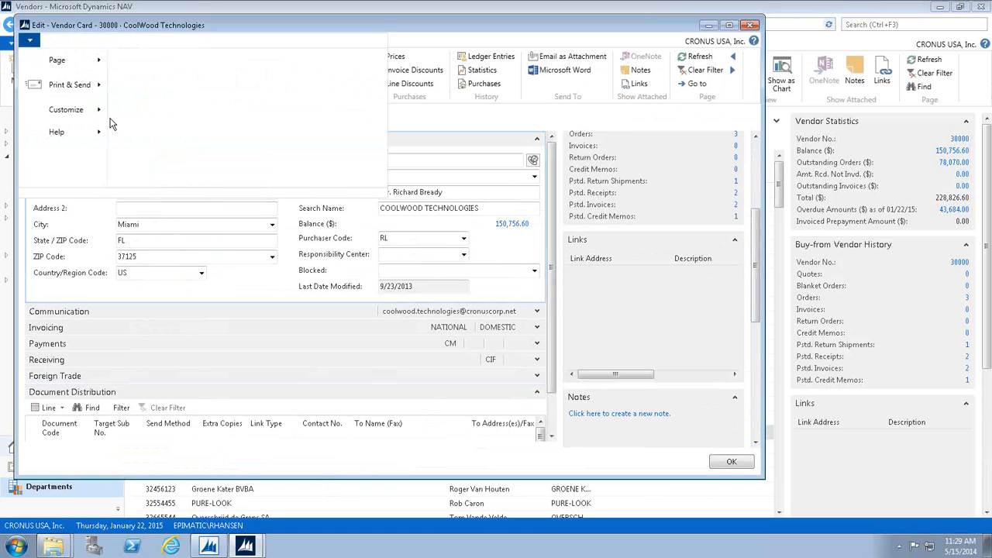
mouse_move(93, 112)
click(163, 137)
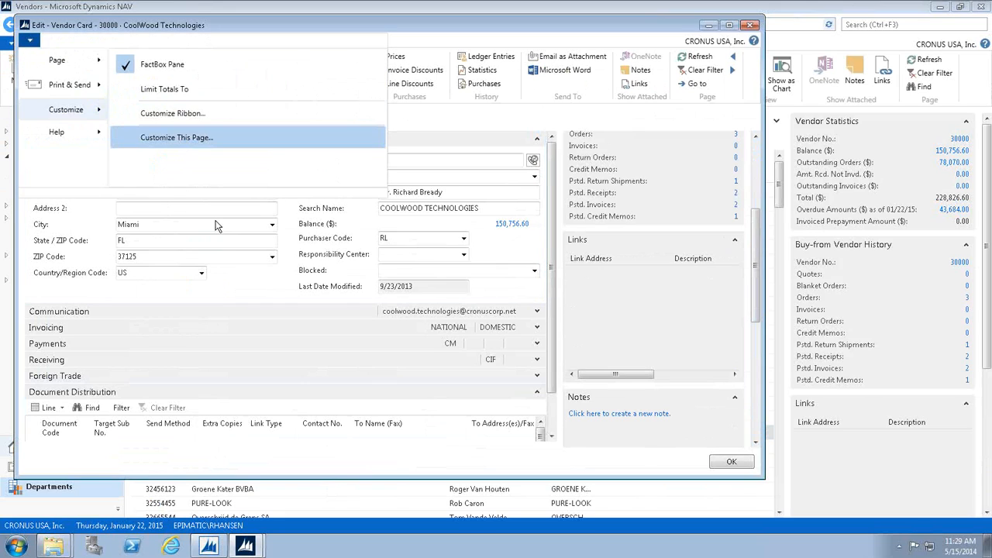
click(220, 168)
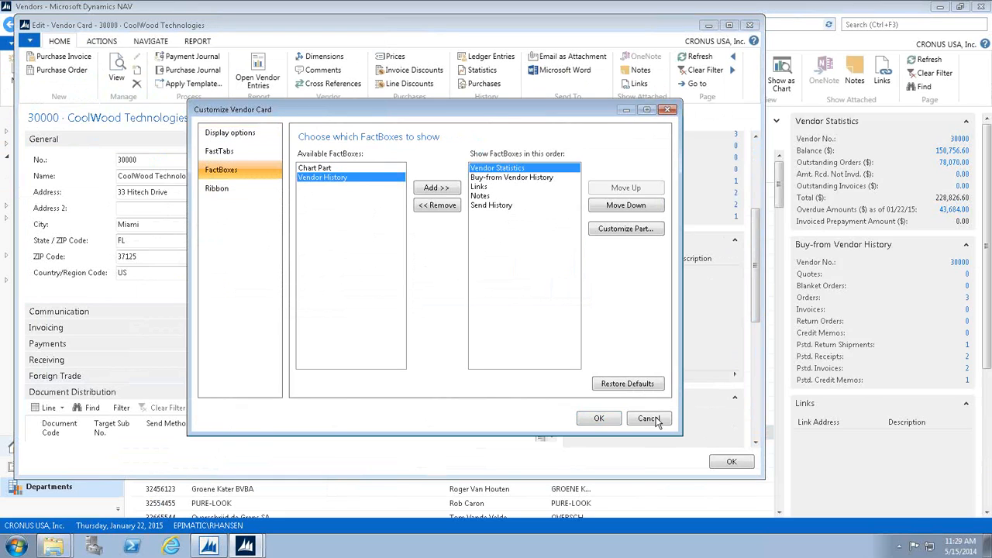
click(754, 375)
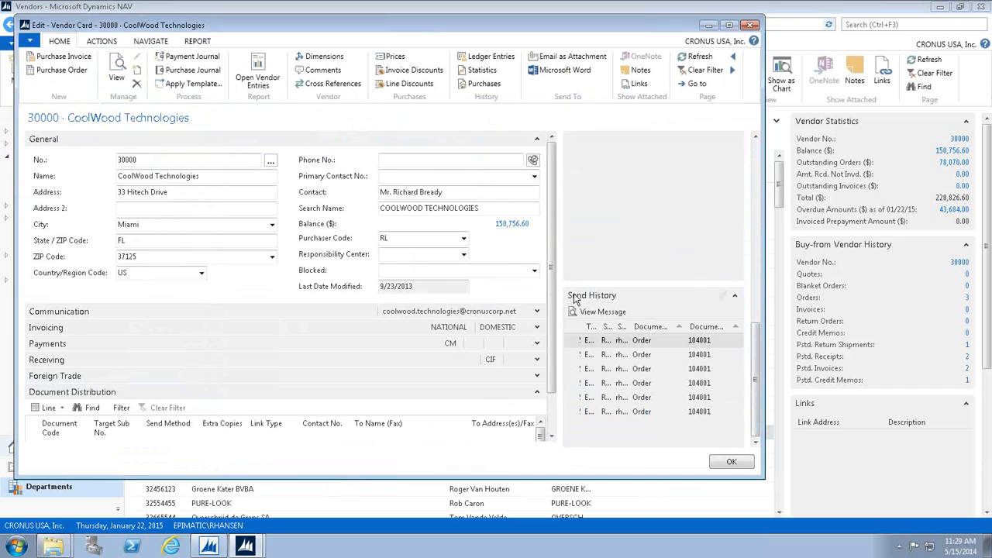
click(751, 26)
Open the first CoolWood Technologies purchase order from the purchase orders list in Order Processing.
click(48, 181)
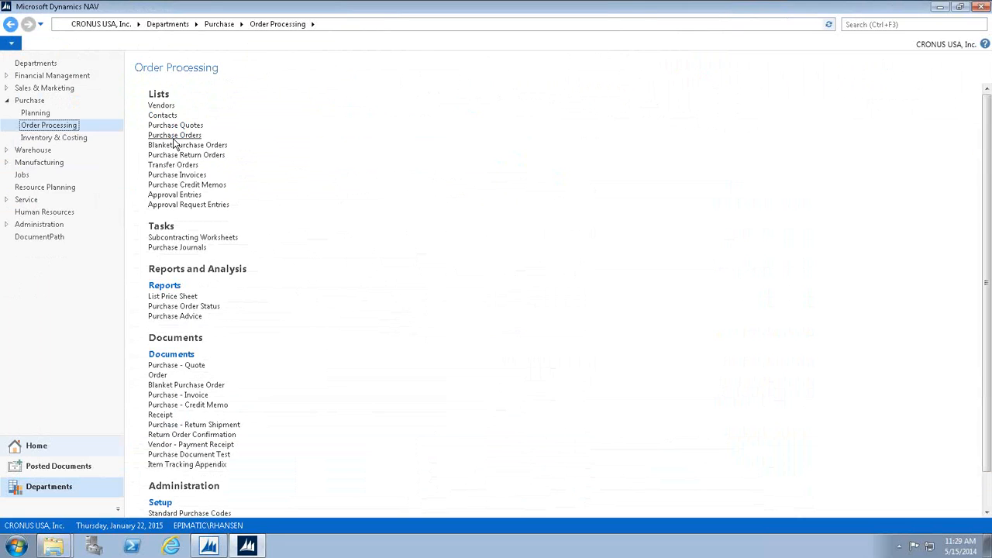
click(174, 139)
double_click(176, 190)
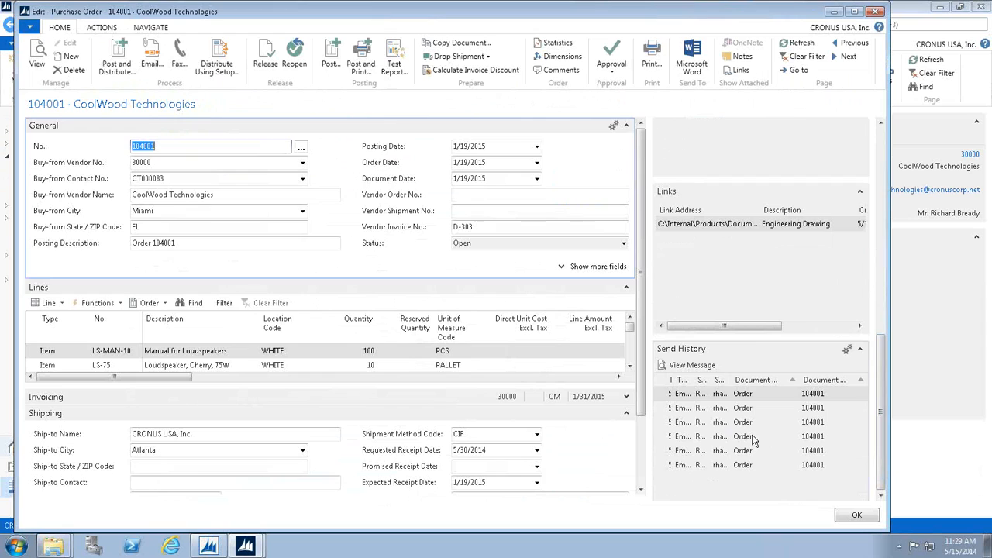
View the fourth email in the purchase order's Send History, and close the message and the order.
click(751, 439)
double_click(752, 438)
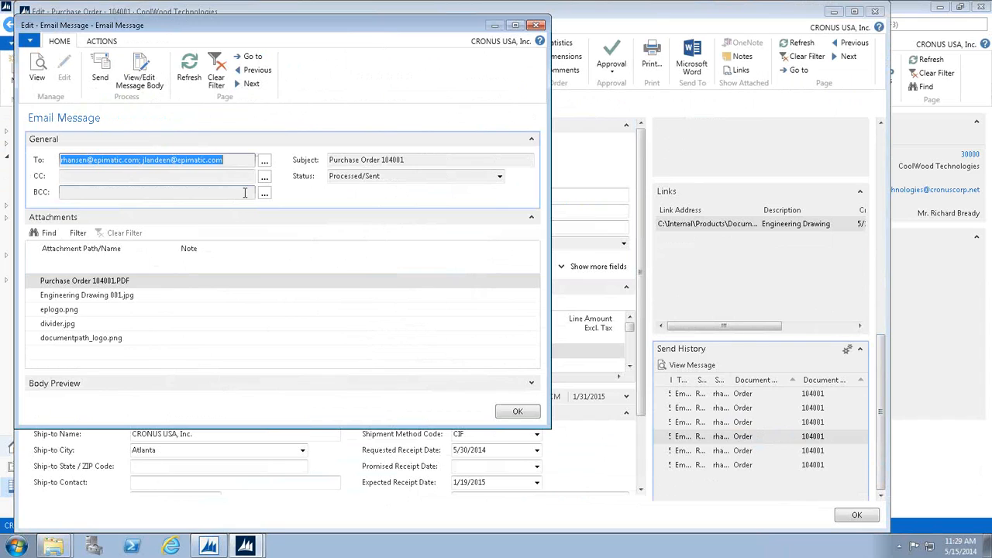
click(537, 26)
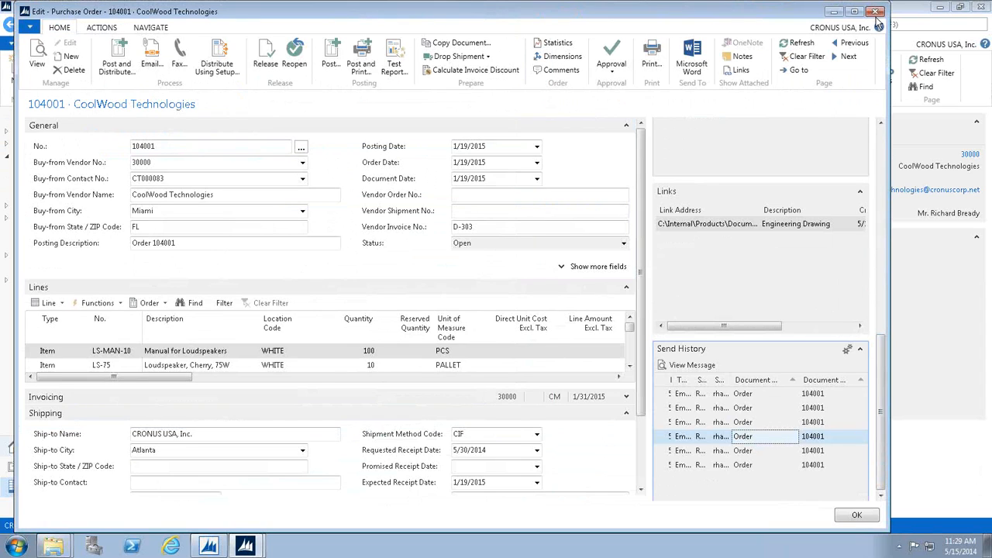
click(876, 13)
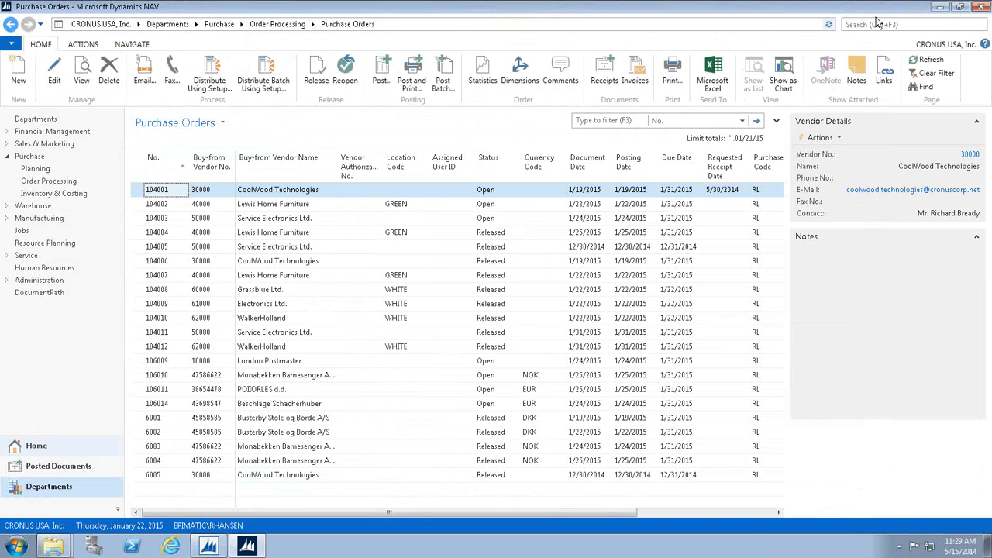